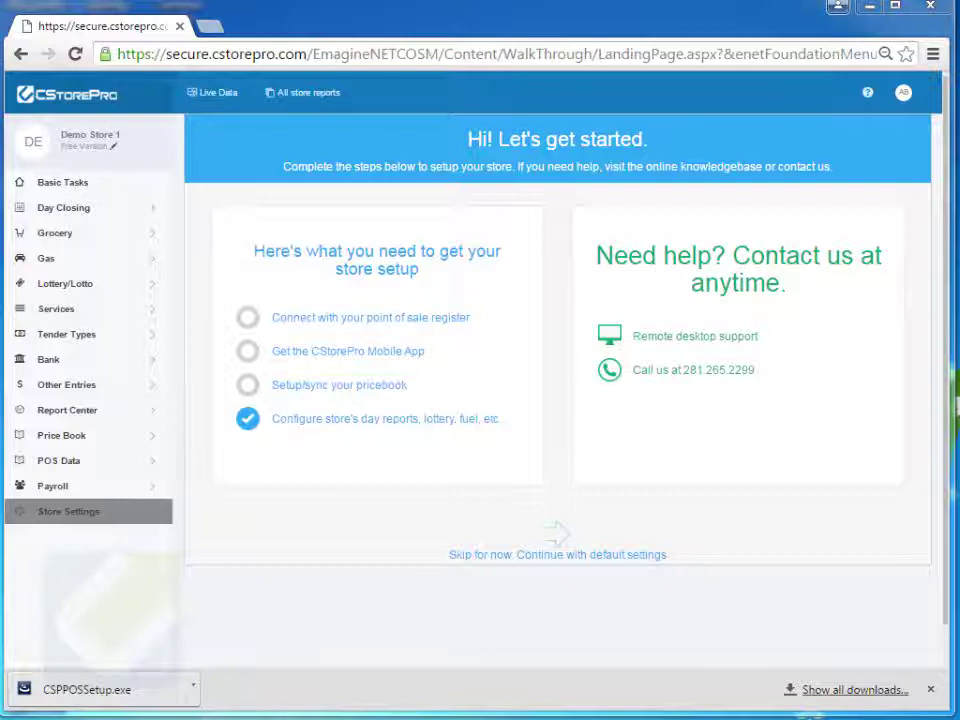
Browse the knowledge base to Getting Connected > Connecting your Passport and read the article.
click(868, 96)
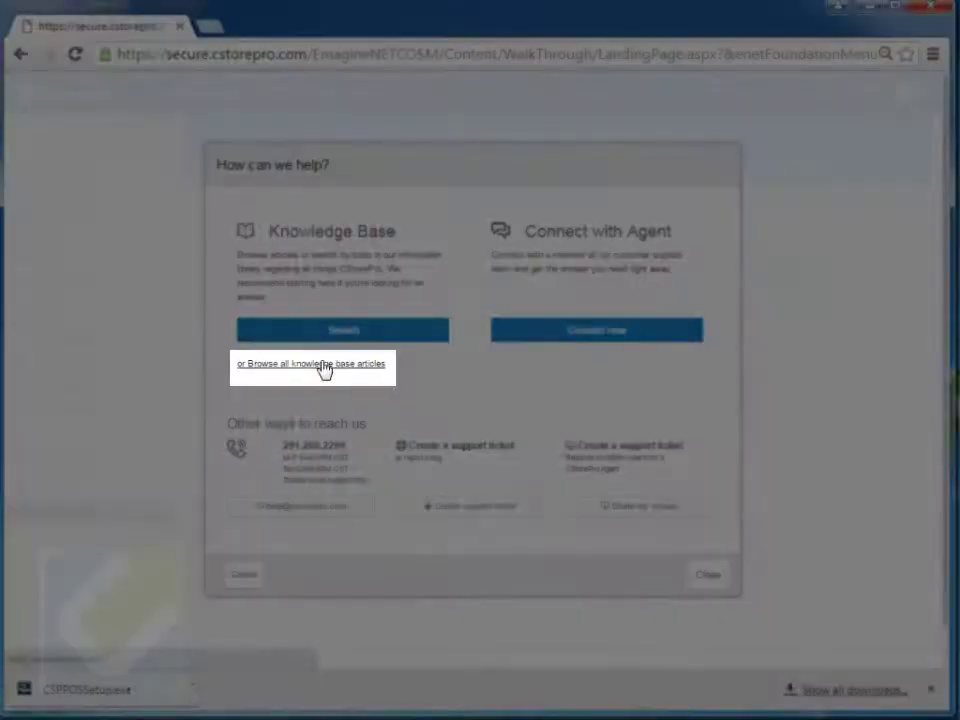
click(324, 366)
scroll(446, 420, down, 3)
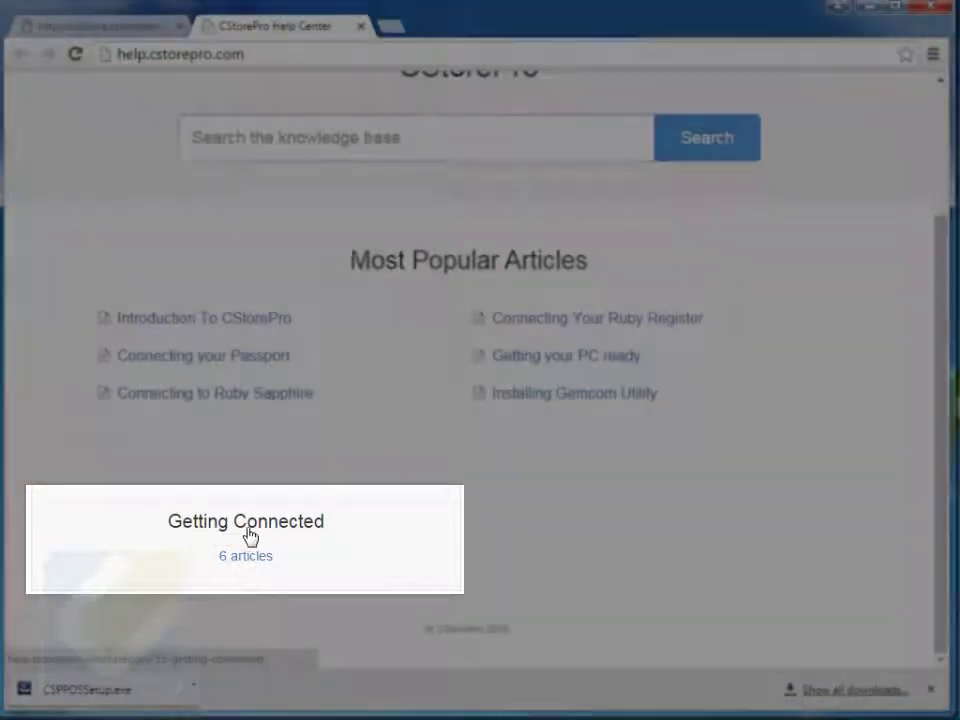
click(251, 538)
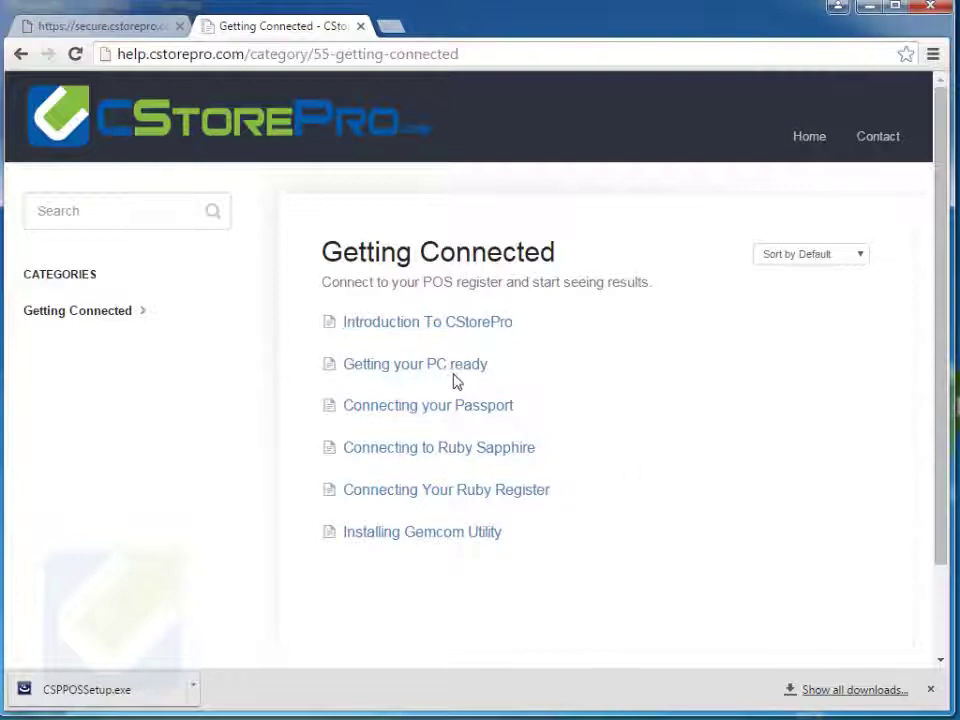
click(467, 412)
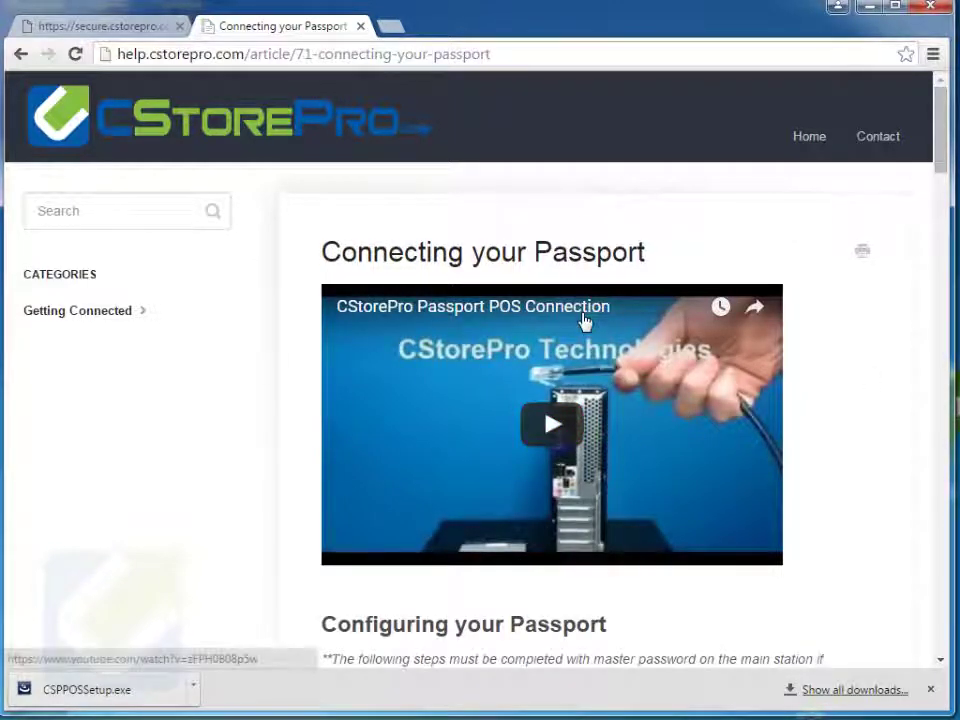
scroll(585, 321, down, 4)
scroll(585, 321, down, 2)
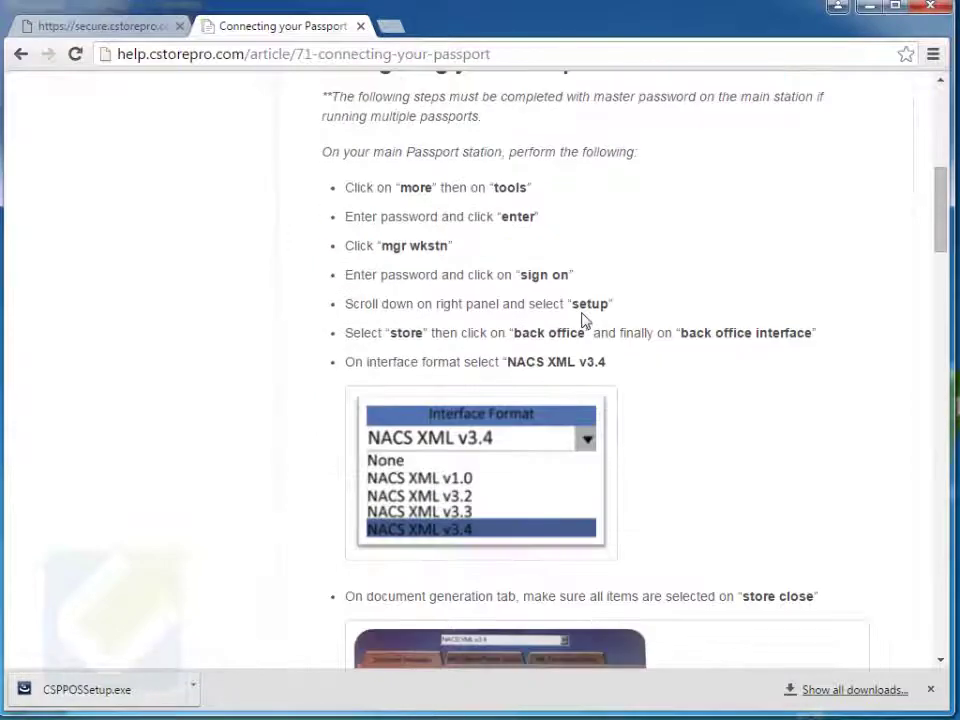
scroll(585, 321, up, 6)
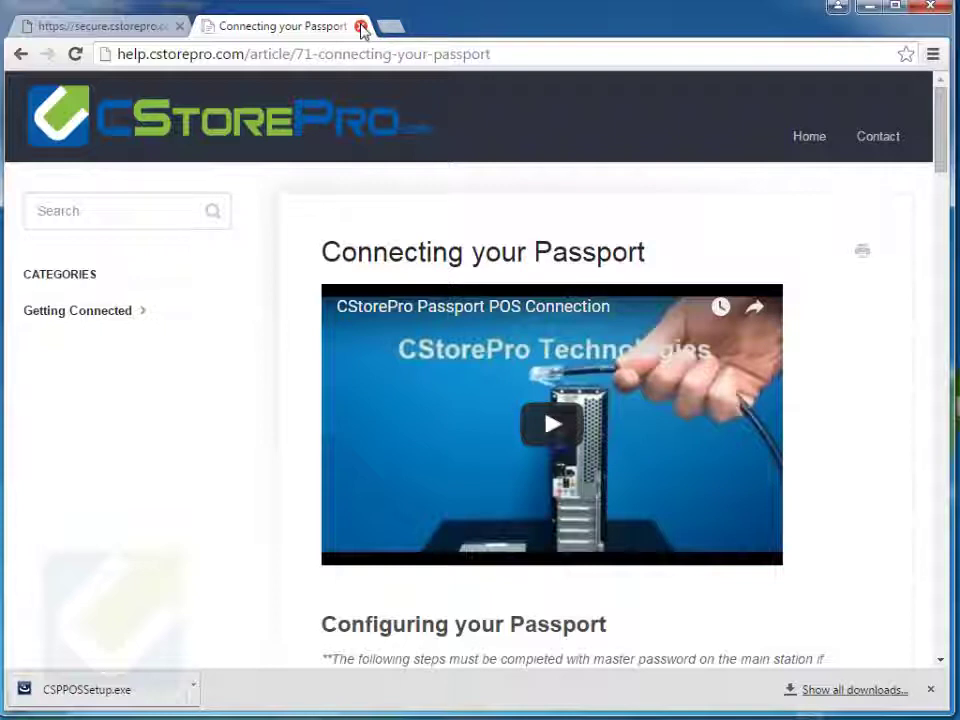
Close the help center and download the CSPPOSSetup.exe point-of-sale connection utility.
click(361, 27)
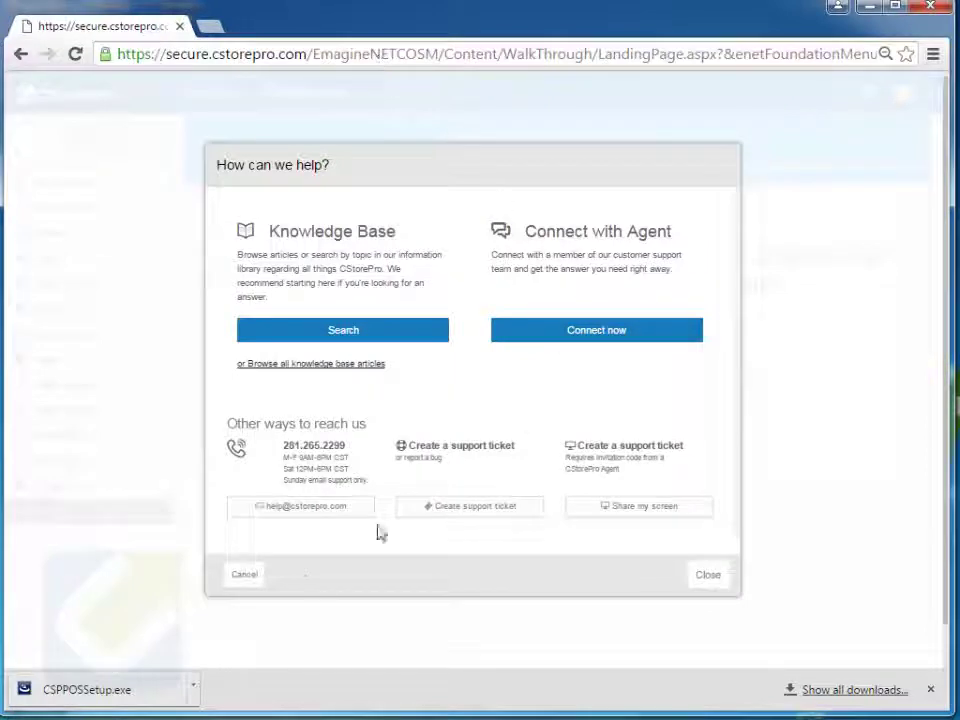
click(250, 580)
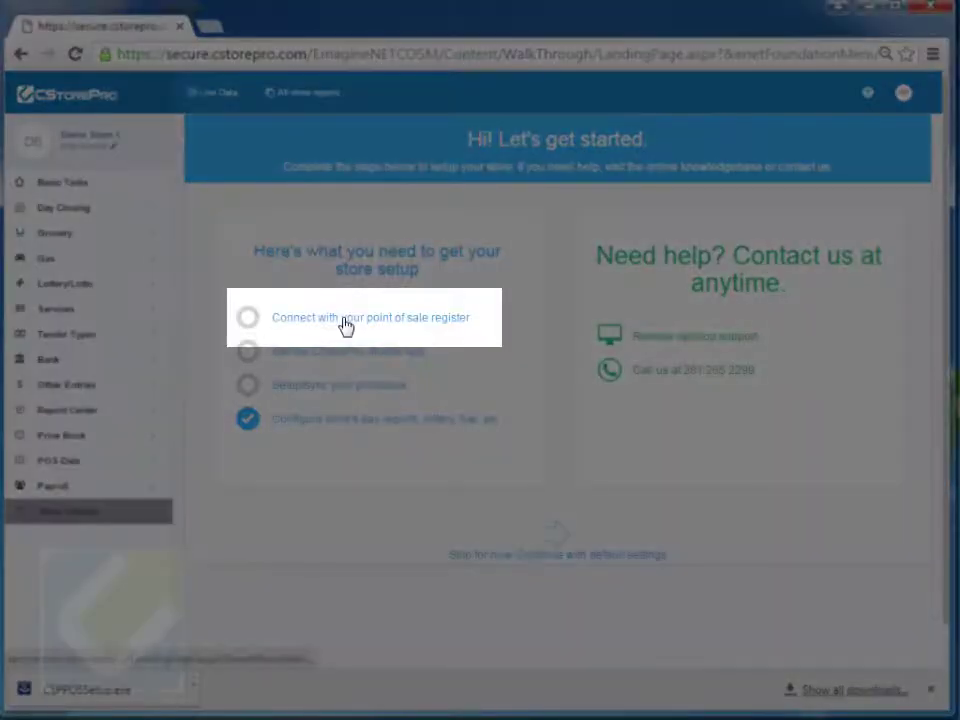
click(409, 320)
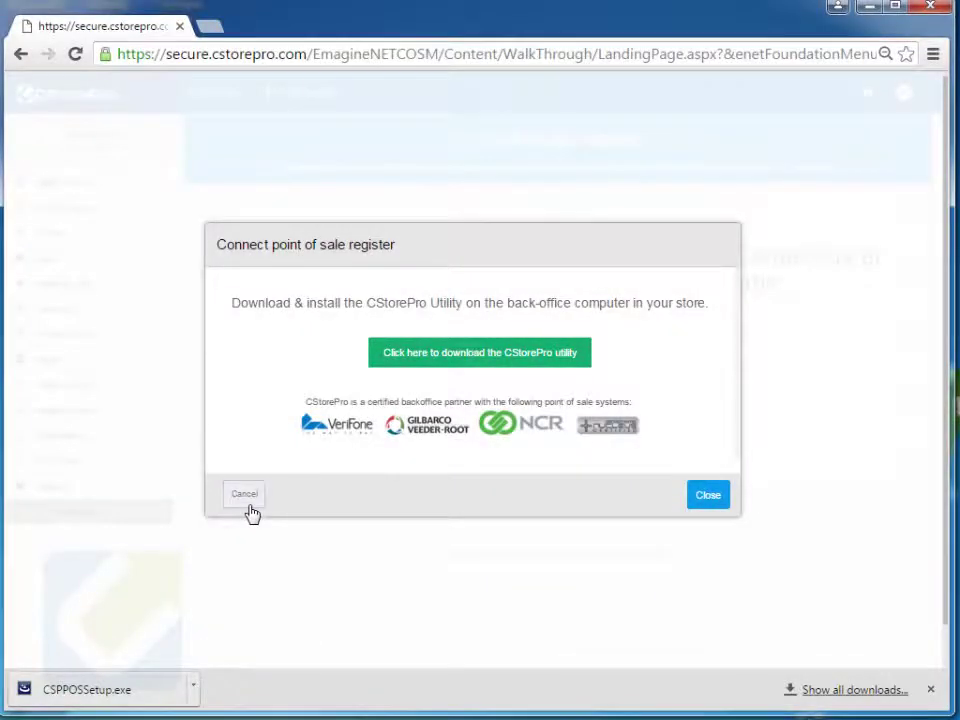
click(248, 505)
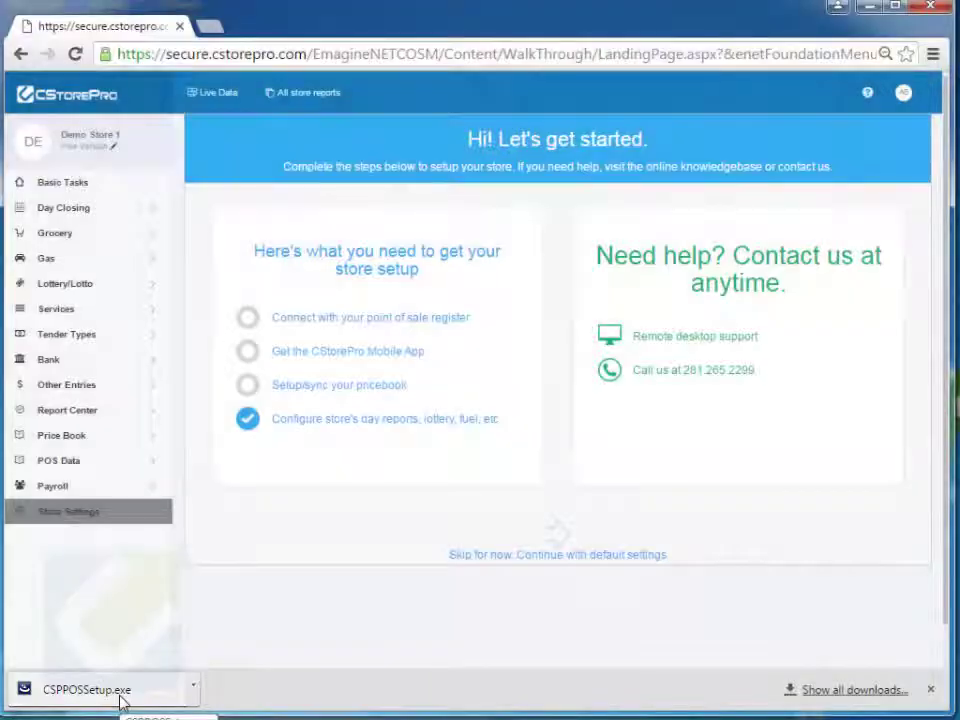
Run CSPPOSSetup.exe past the security warning and install the Visual C++ 2012 SP1 prerequisite.
click(121, 701)
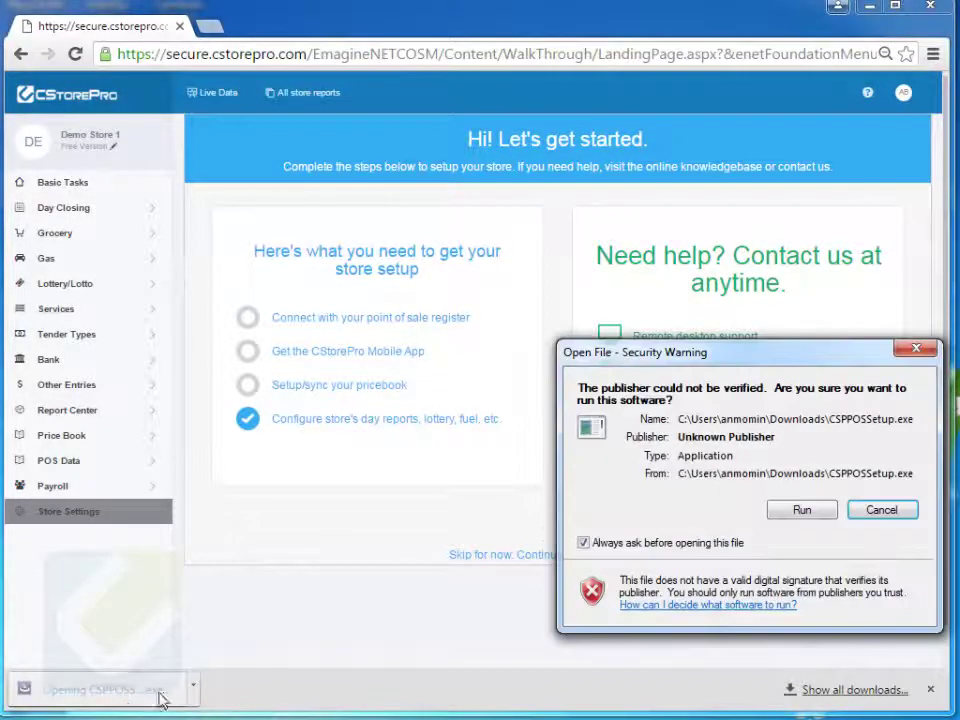
mouse_move(698, 355)
mouse_down()
mouse_move(580, 339)
mouse_move(491, 297)
mouse_up()
click(596, 452)
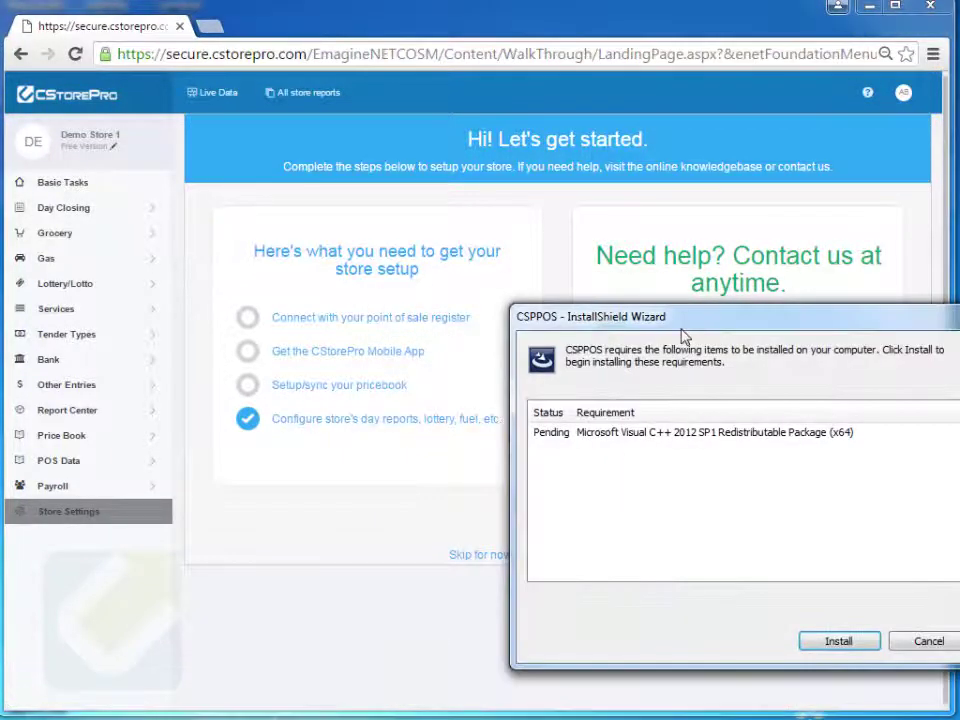
drag(684, 338, 521, 270)
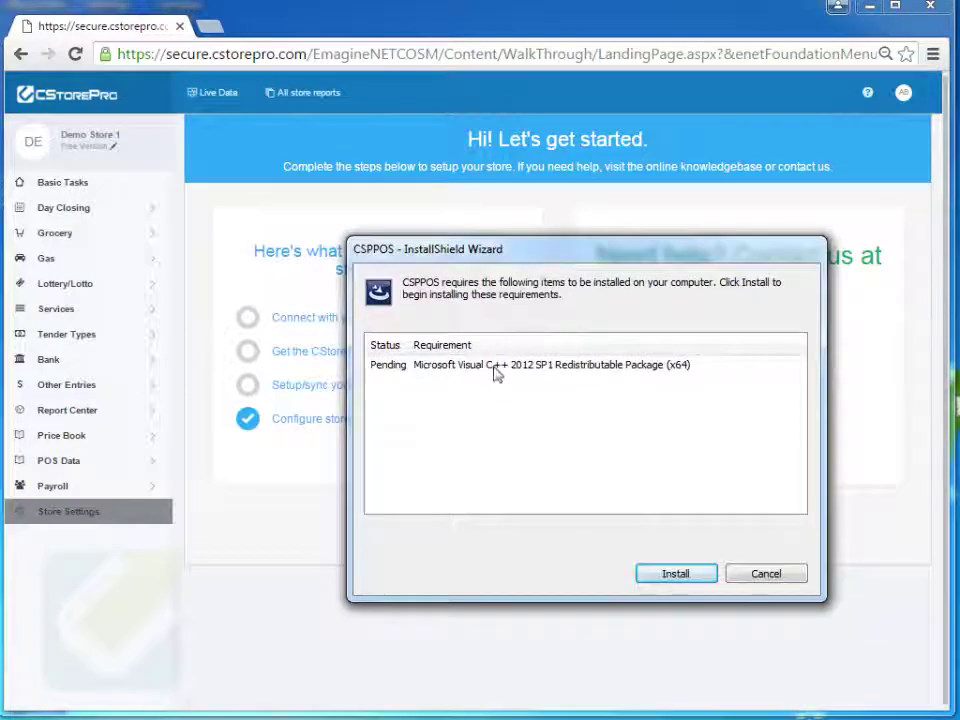
click(676, 575)
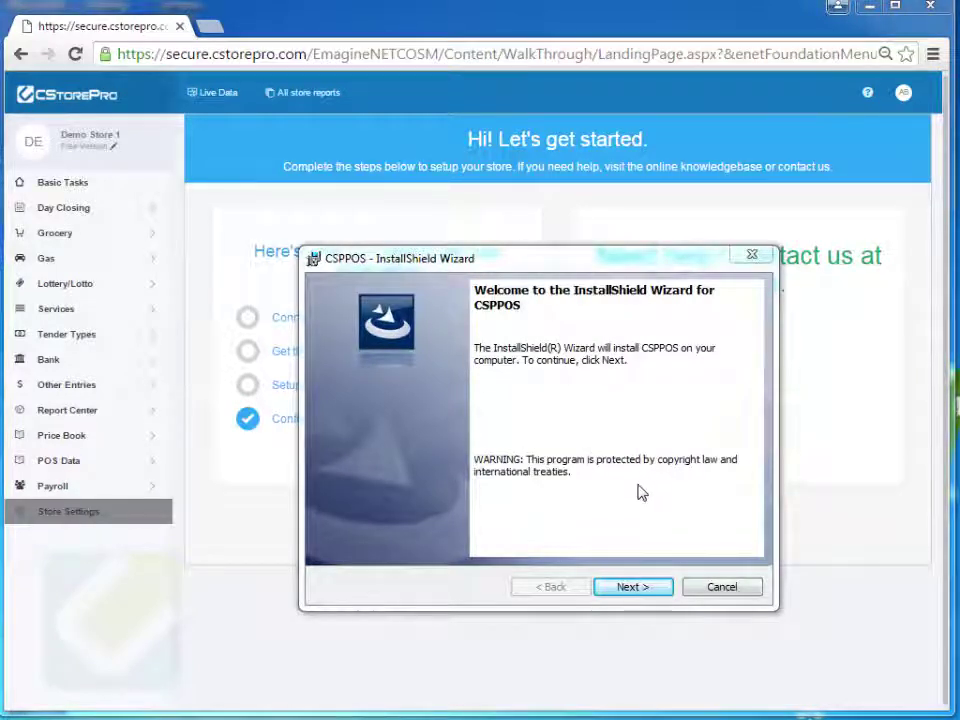
Accept the CSPPOS license, keep the default destination folder, install, and finish the wizard.
click(640, 586)
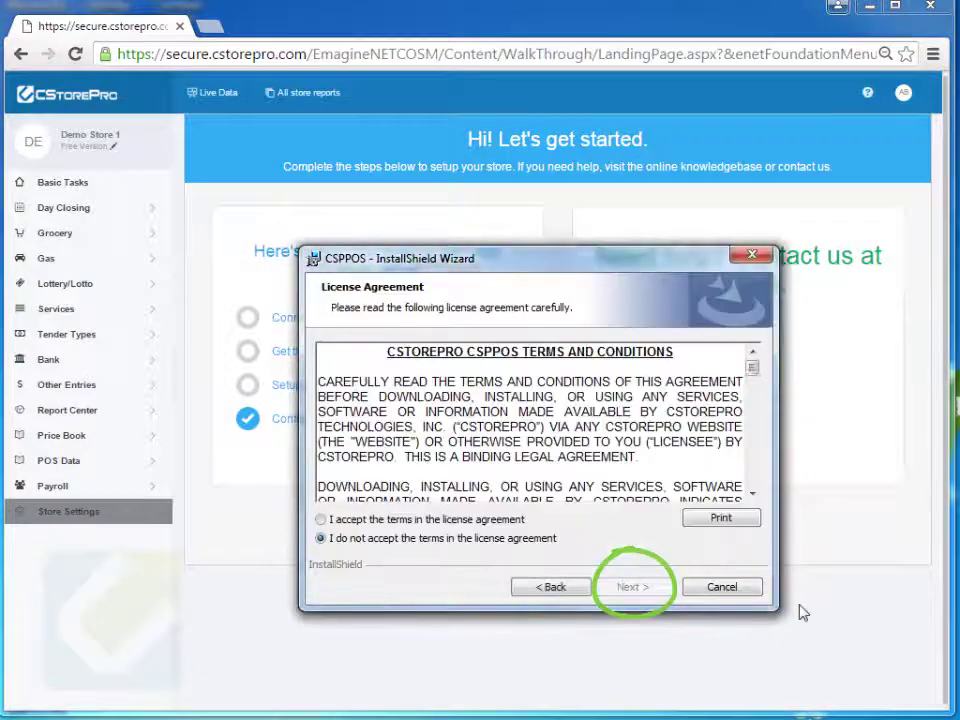
click(477, 521)
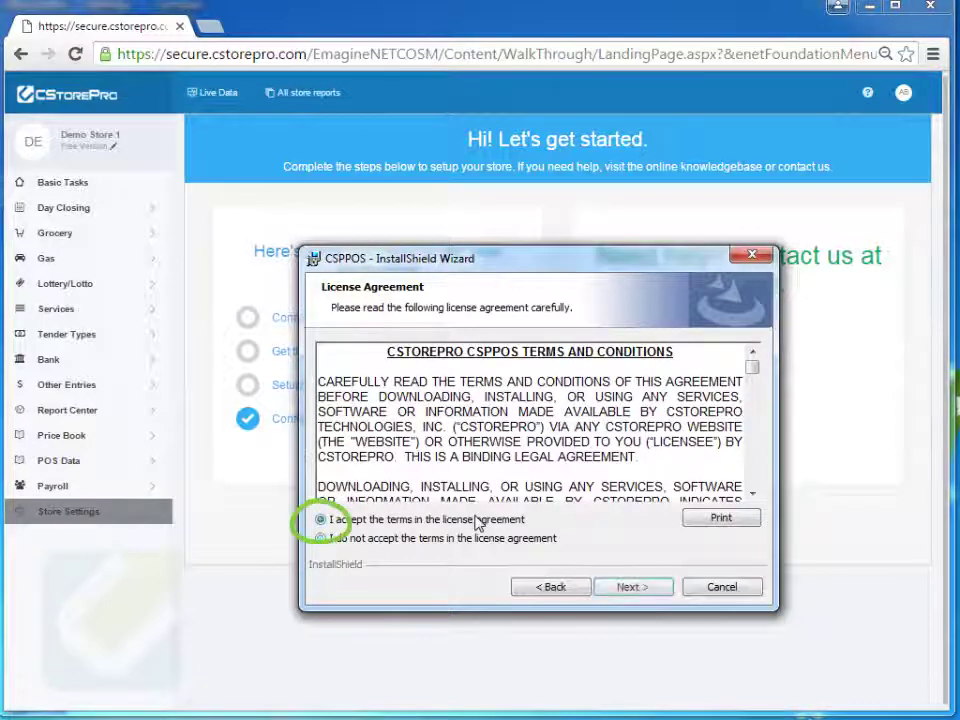
click(655, 596)
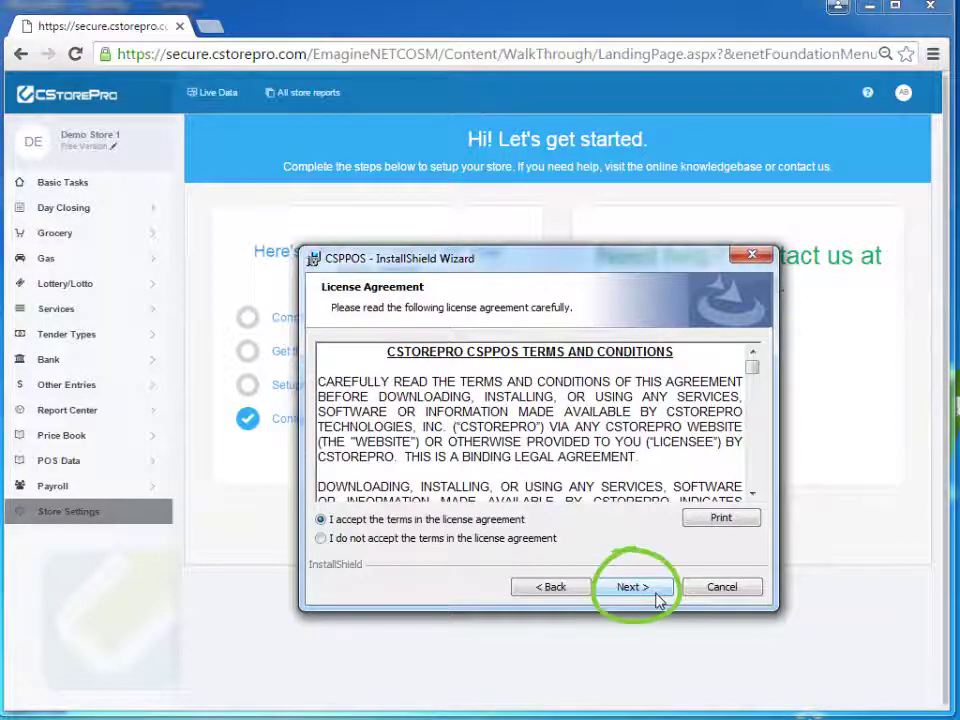
click(632, 587)
click(632, 587)
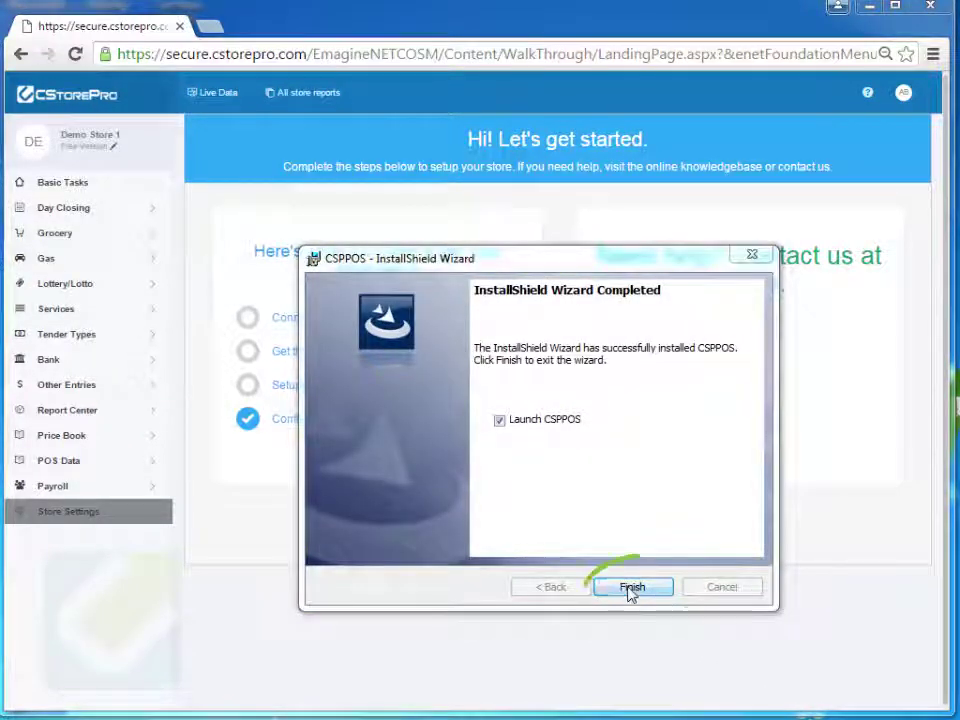
click(632, 588)
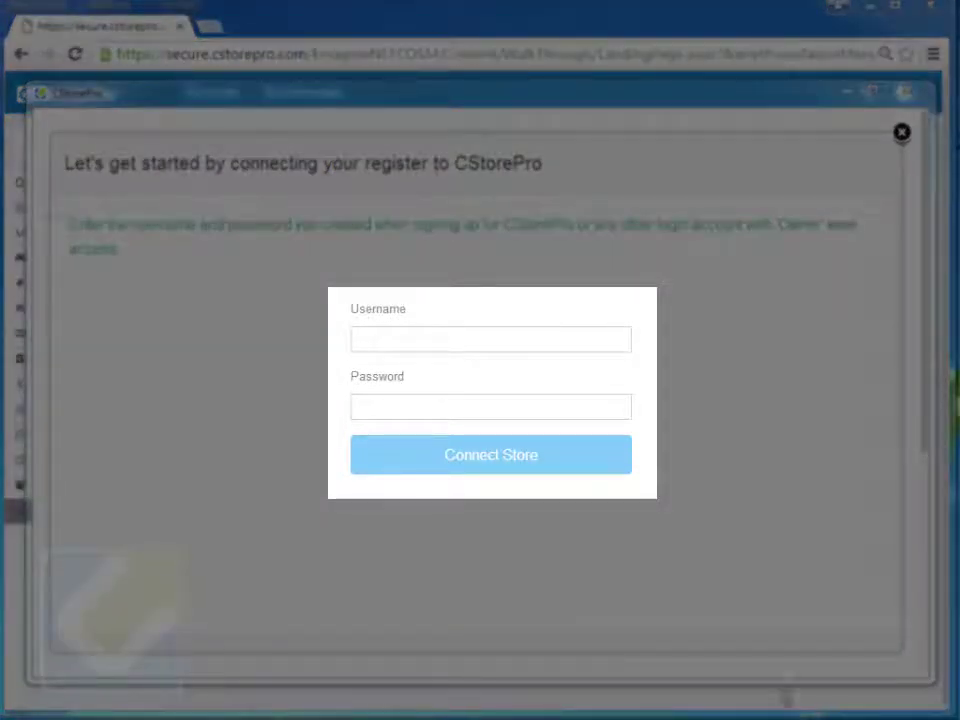
Enter the CStorePro username and password in CSPPOS and connect the store.
click(560, 345)
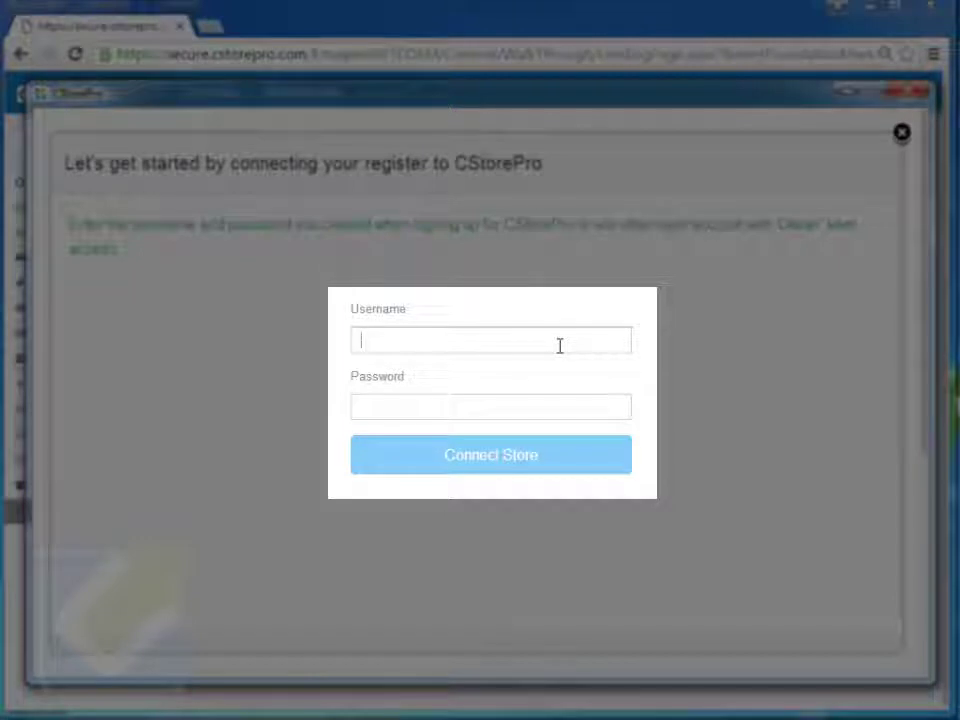
text(ul)
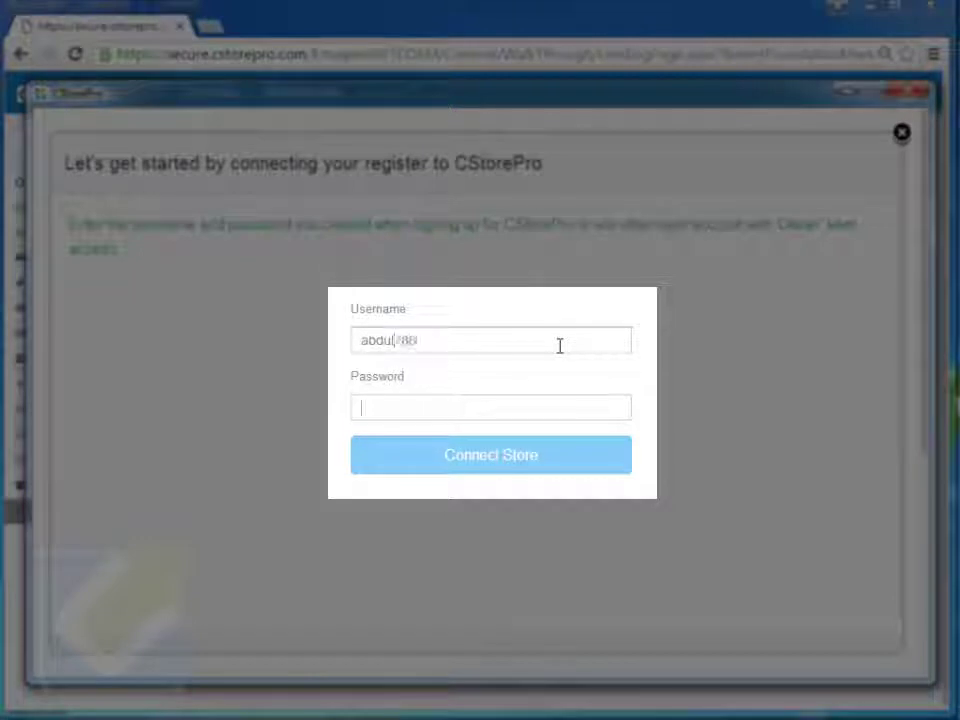
text(a)
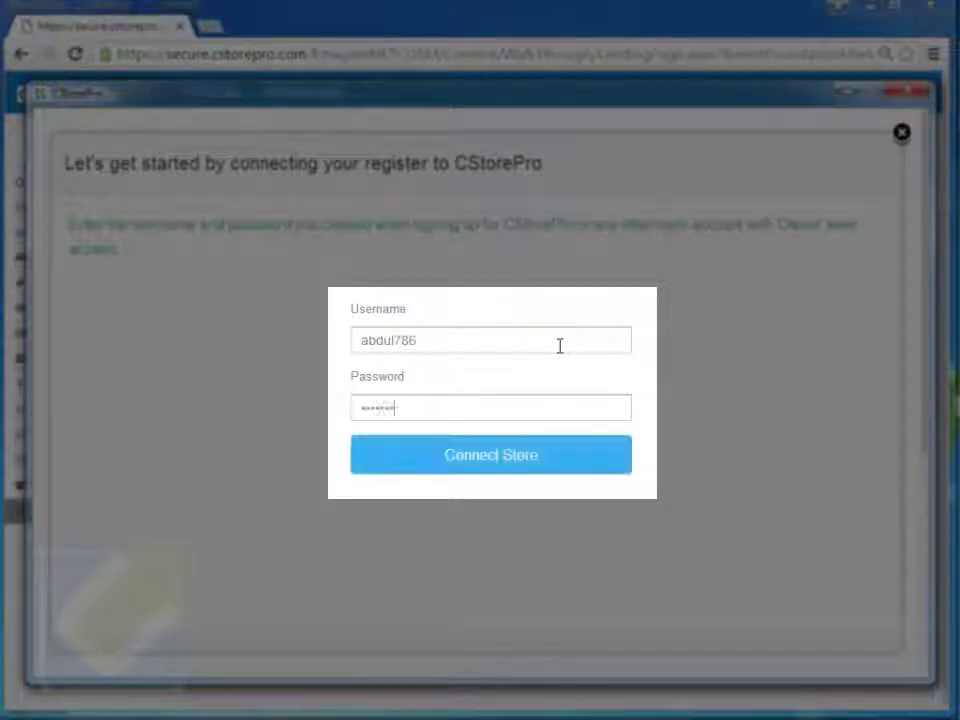
click(576, 466)
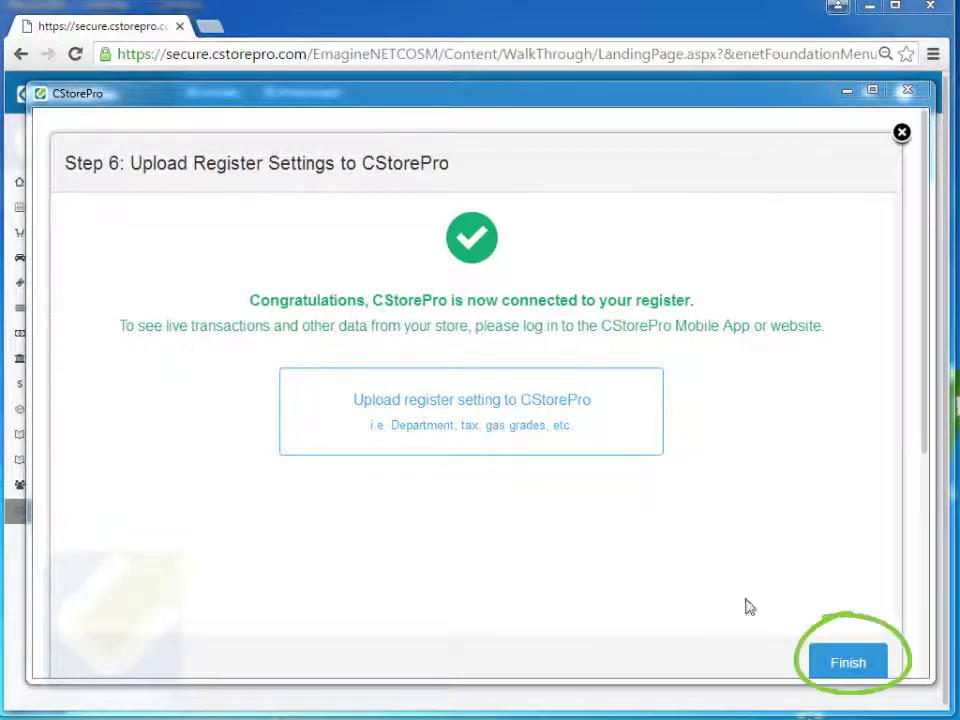
Finish the completed Step 6 register connection setup.
click(850, 657)
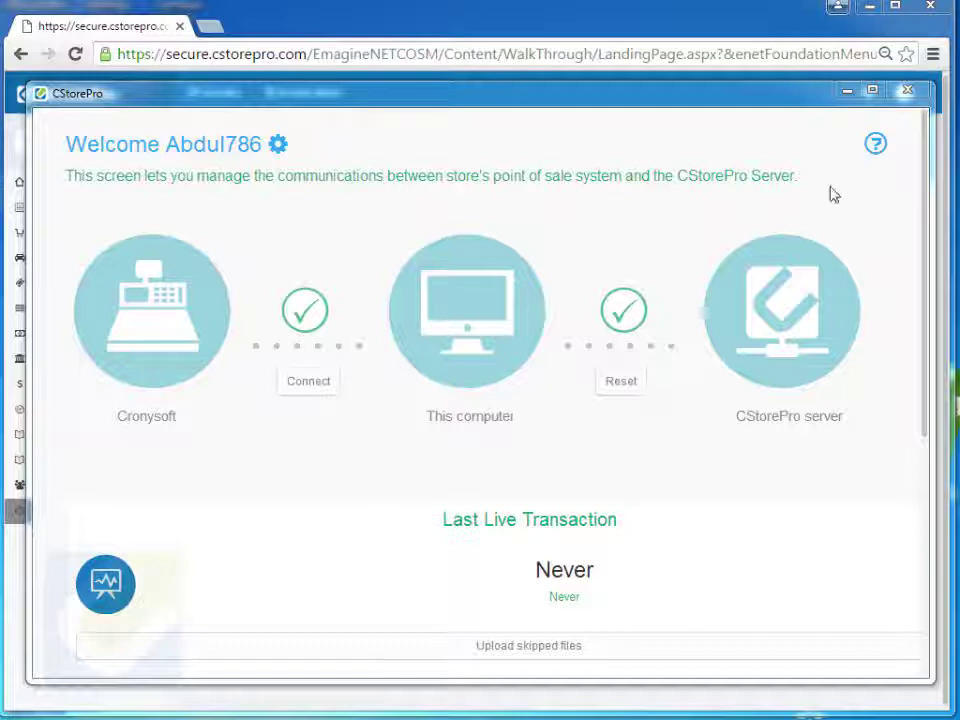
Minimise the utility and open POS Data > Register mappings on the Departments tab.
click(846, 94)
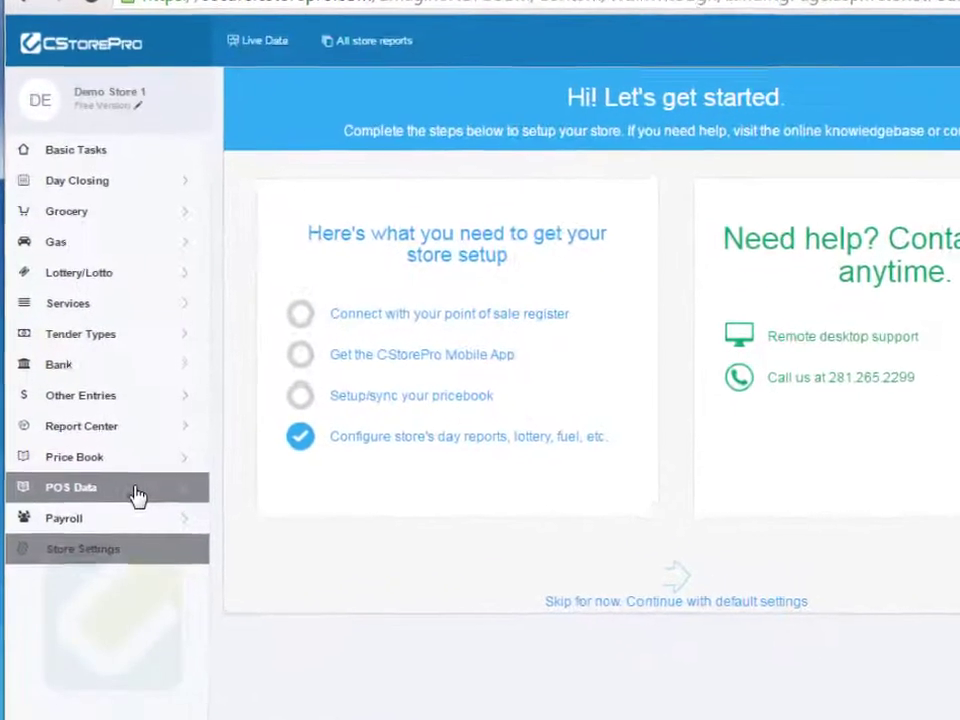
mouse_move(137, 497)
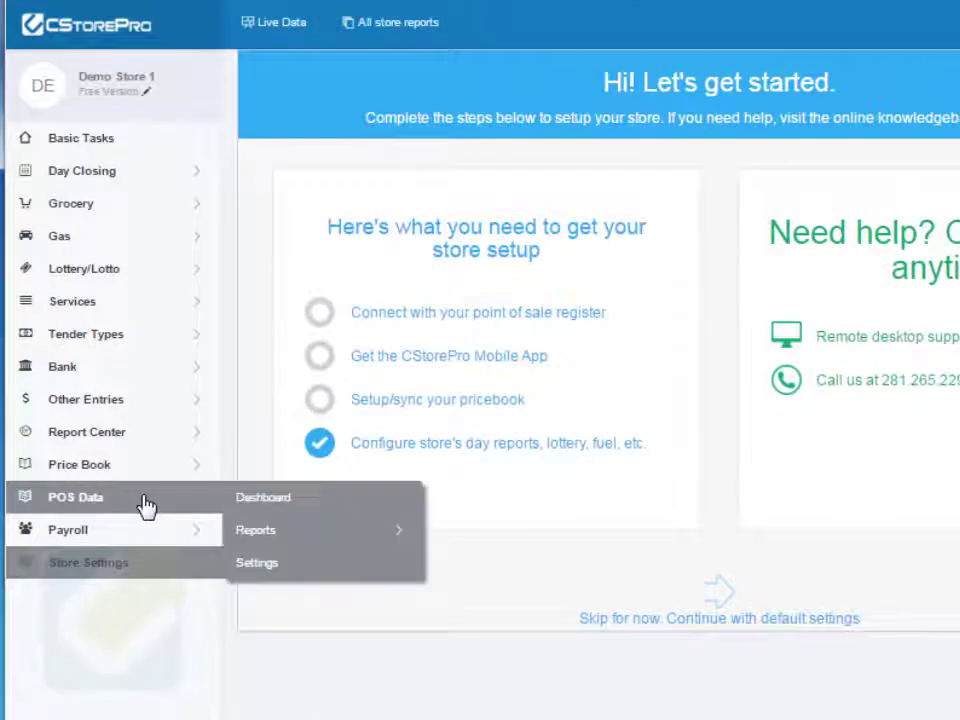
click(313, 583)
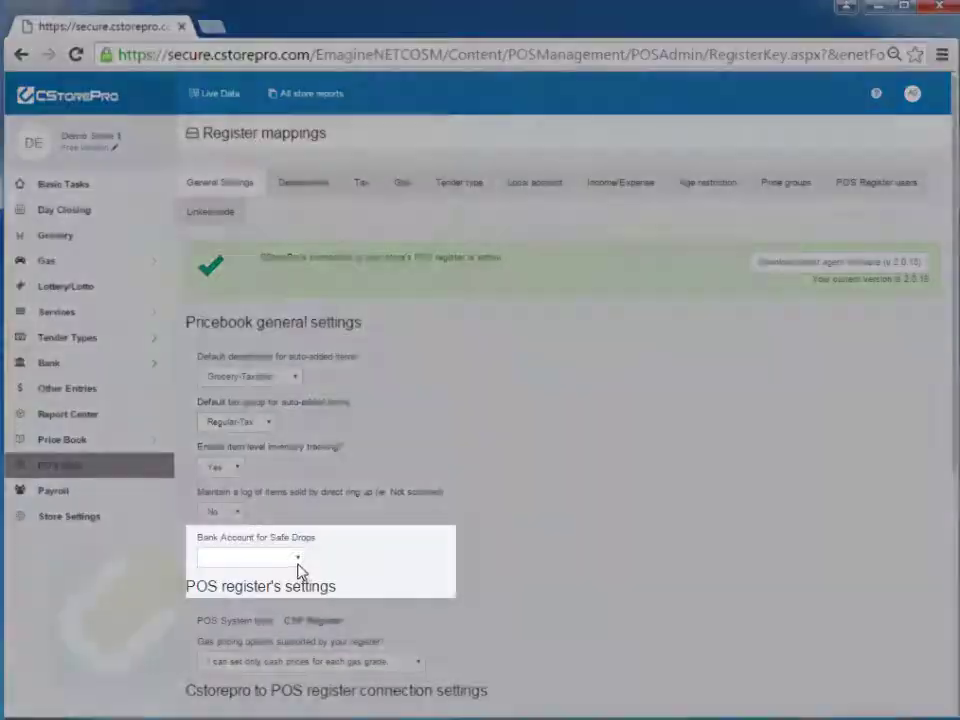
click(296, 560)
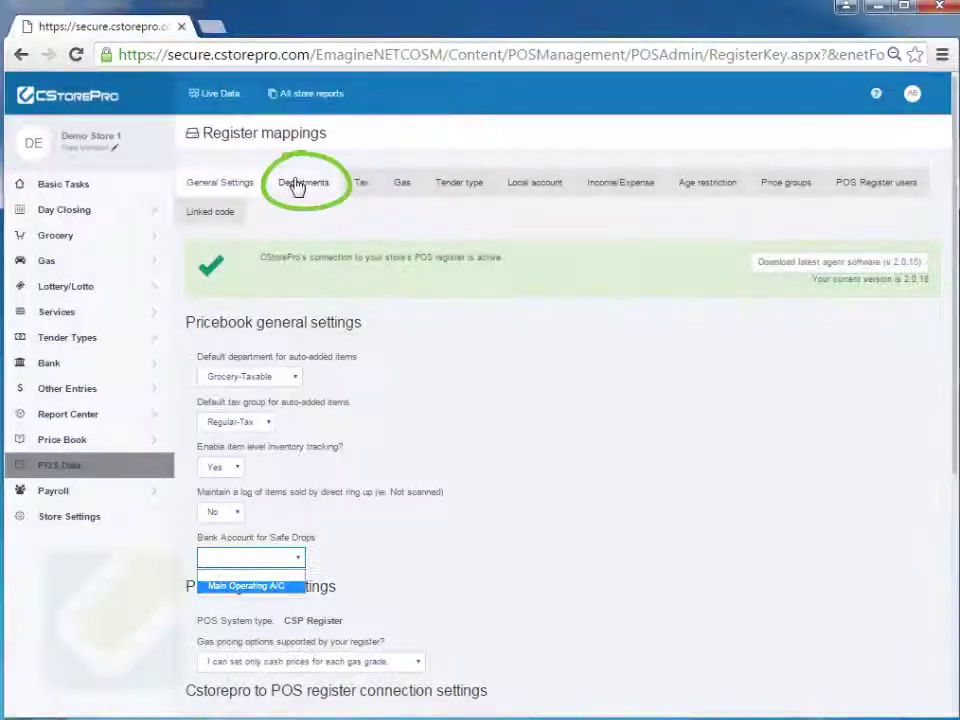
click(297, 185)
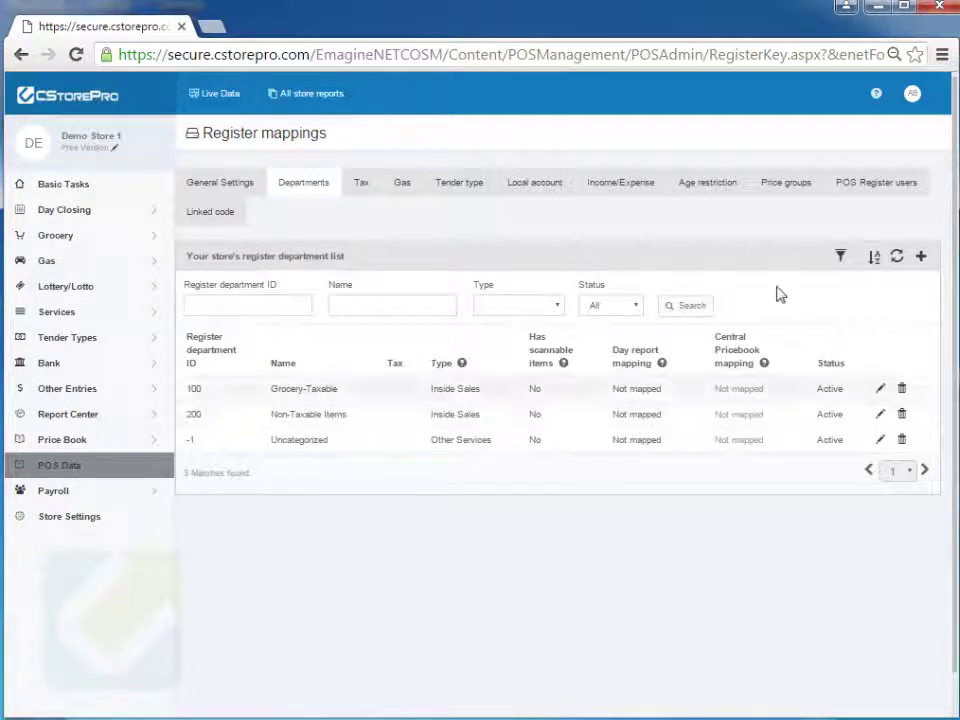
Edit the register departments, setting department 100 Grocery-Taxable's tax to Regular.
click(843, 258)
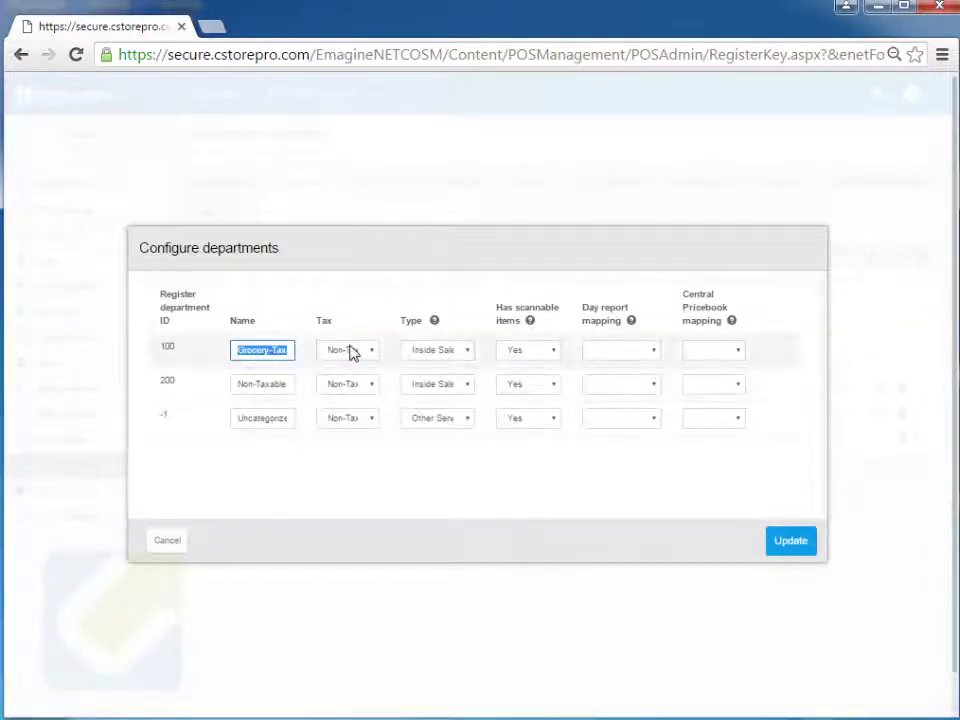
click(352, 354)
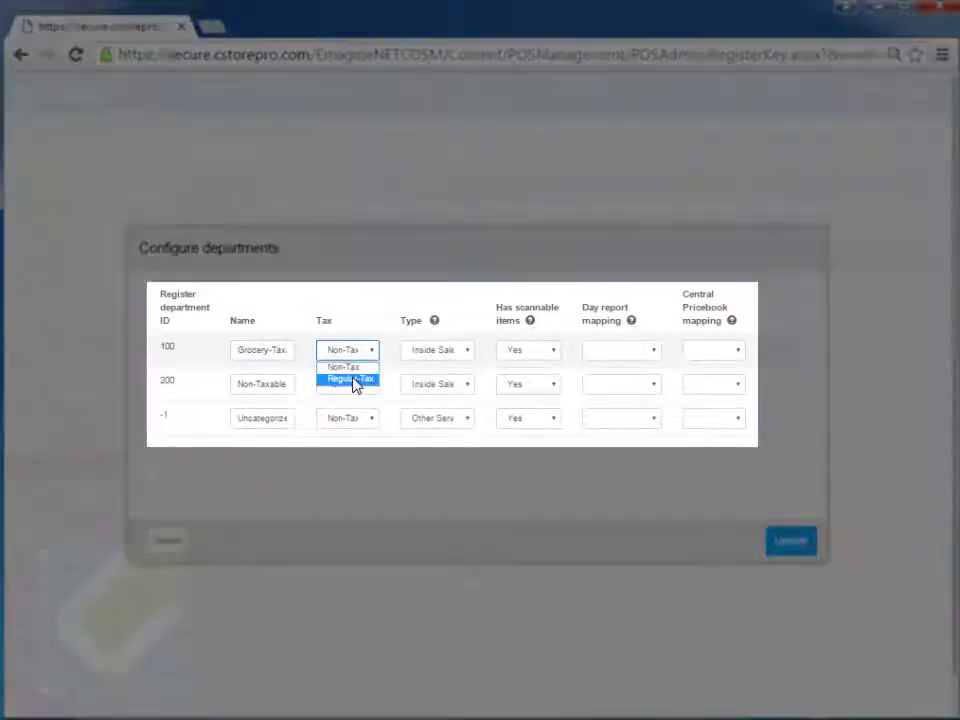
click(355, 378)
click(457, 349)
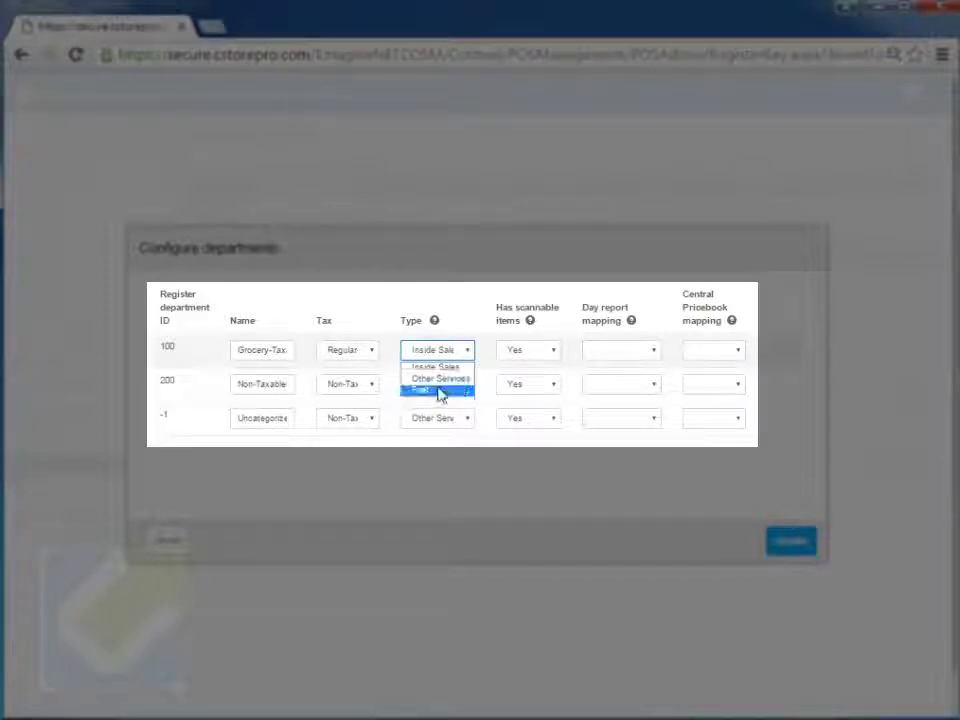
click(531, 358)
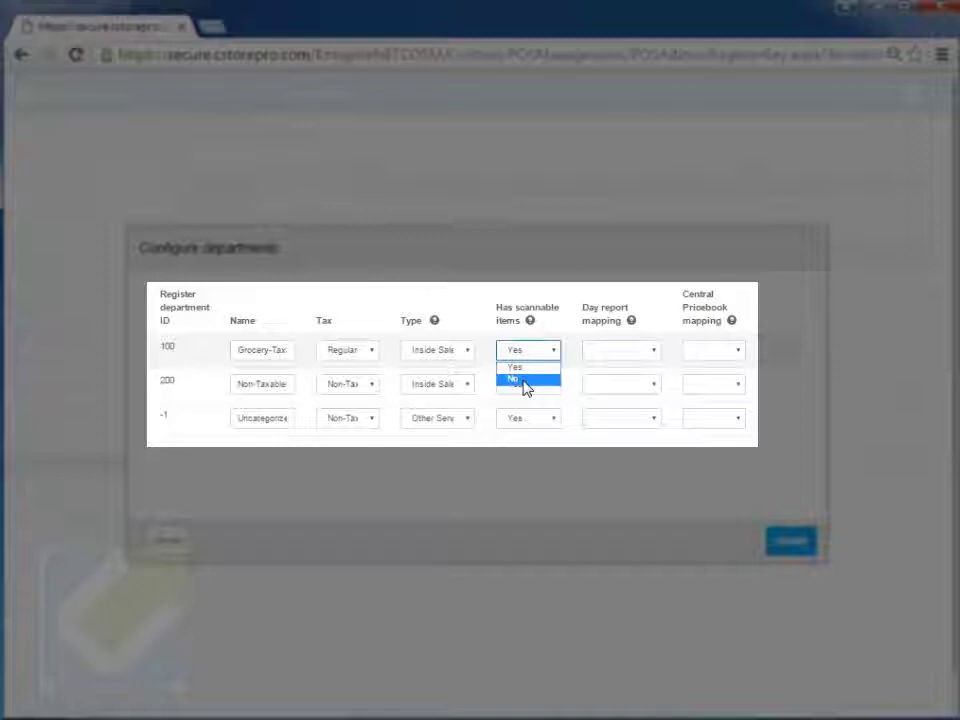
Review department 100's day report and central pricebook mappings, then save the departments.
click(606, 350)
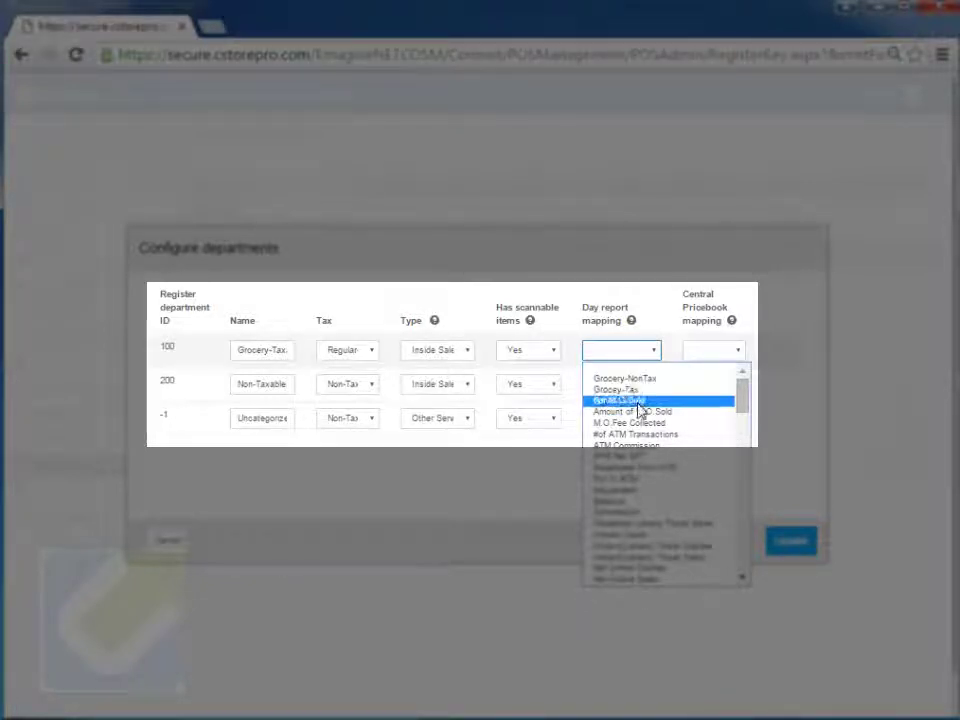
scroll(642, 455, down, 20)
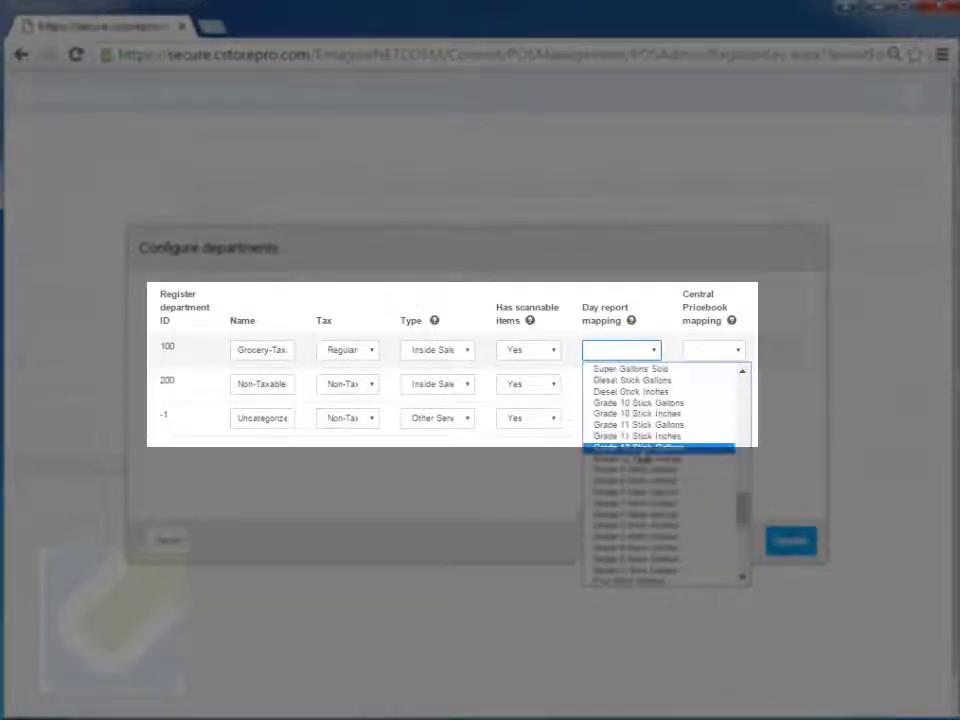
scroll(665, 470, up, 10)
click(424, 506)
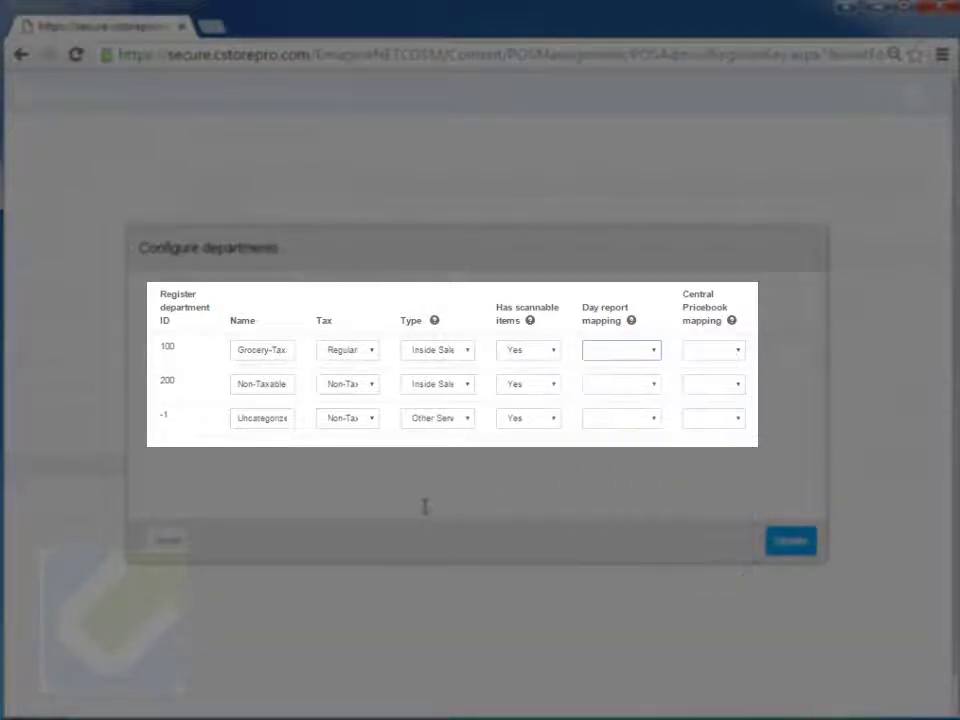
click(738, 358)
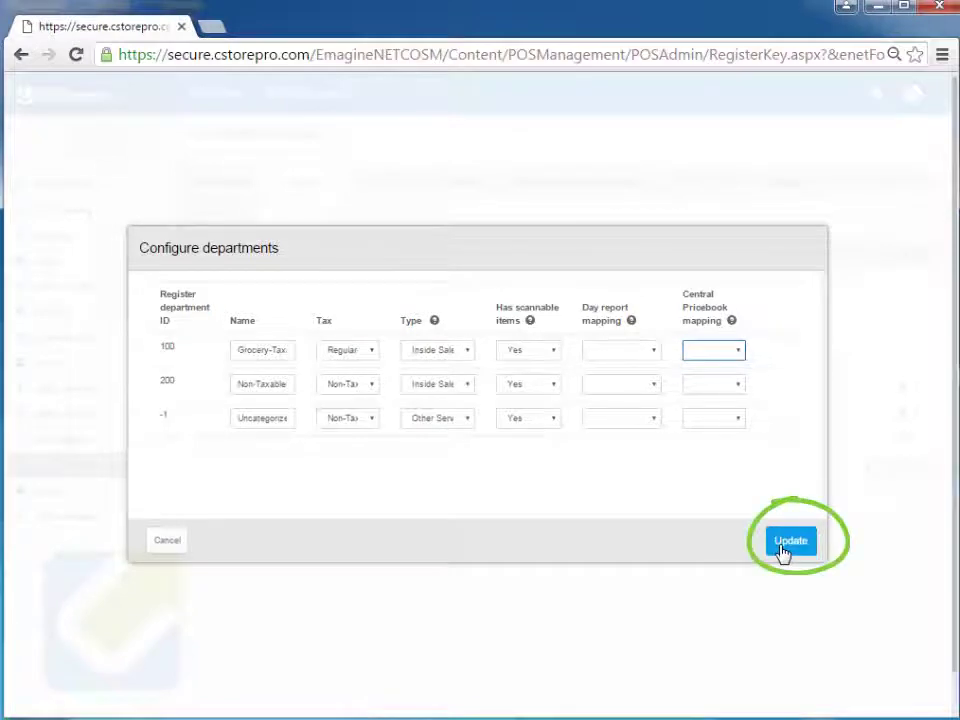
click(785, 550)
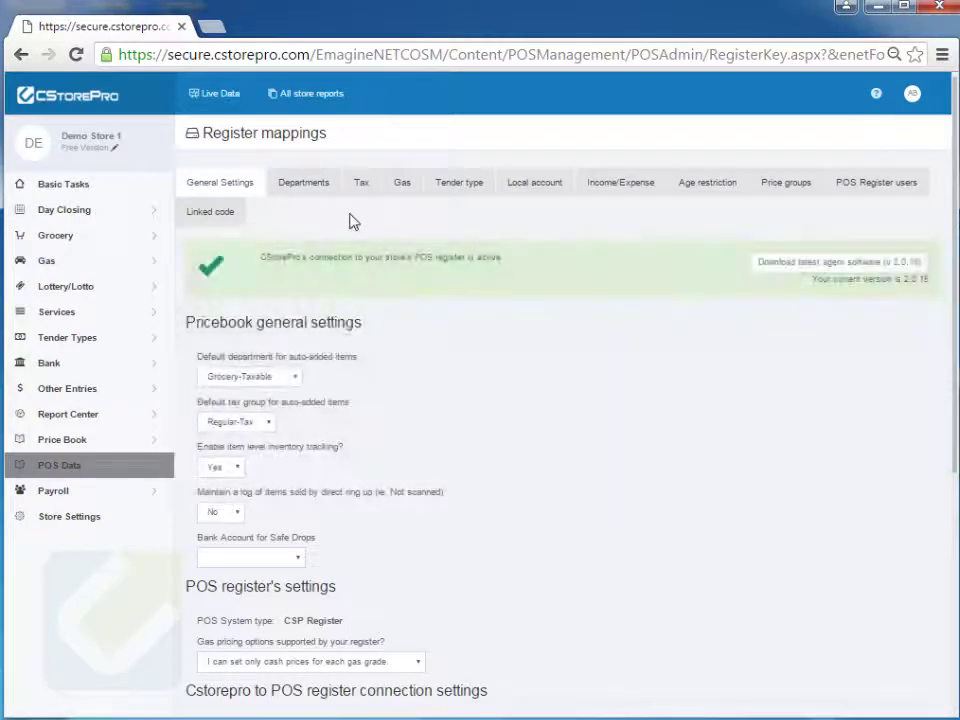
click(361, 190)
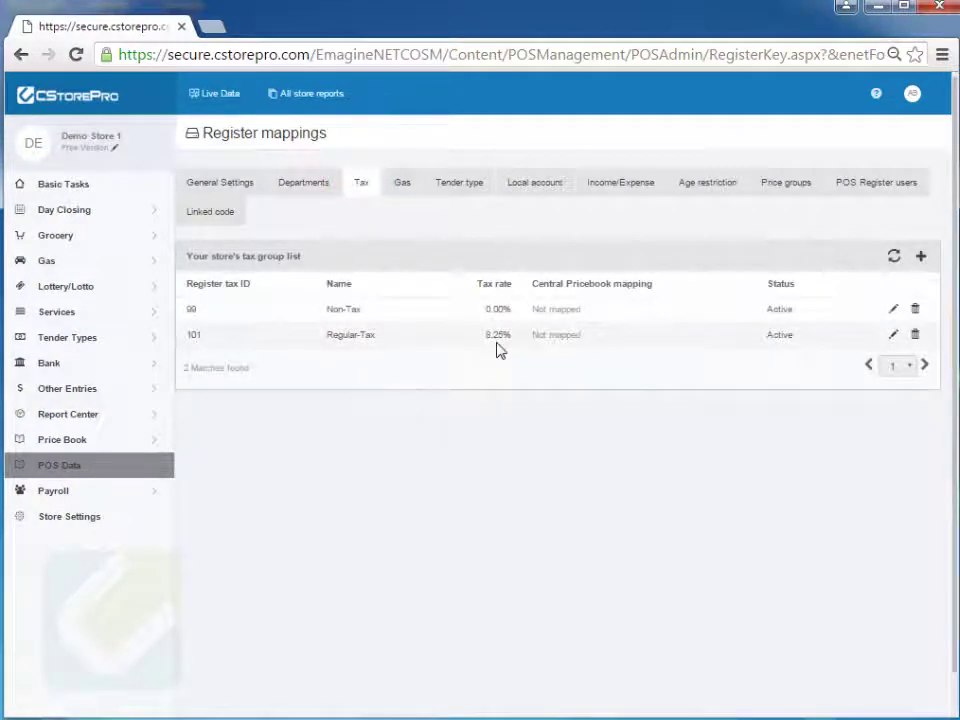
Map tax group 99 Non-Tax to the Non Tax central pricebook category, then edit 101 Regular-Tax.
click(892, 311)
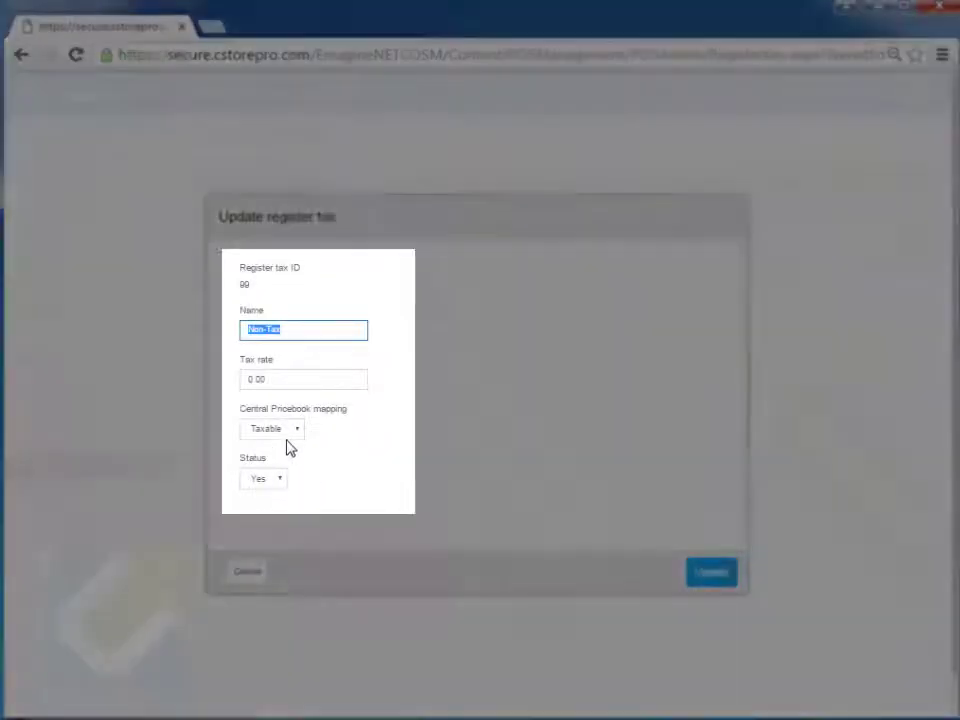
click(285, 430)
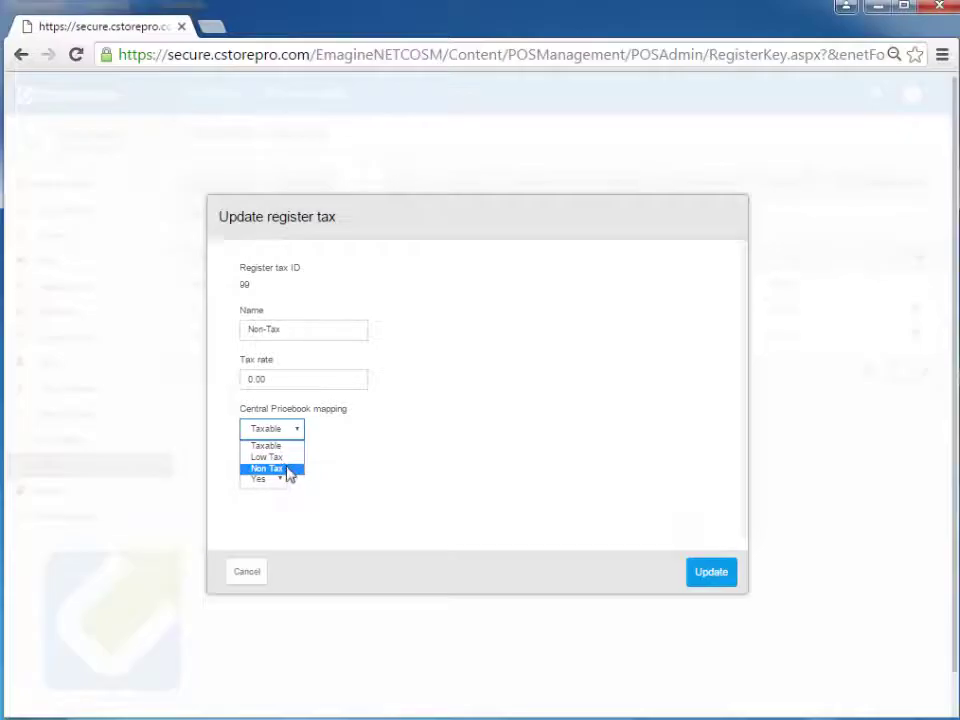
click(289, 470)
click(711, 578)
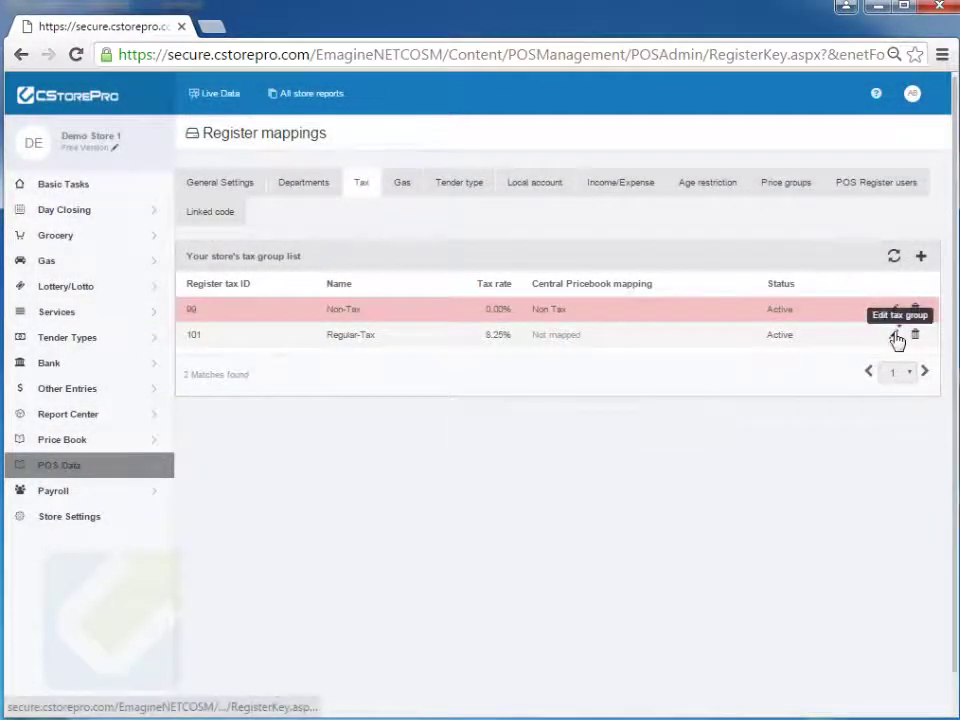
click(895, 337)
click(289, 434)
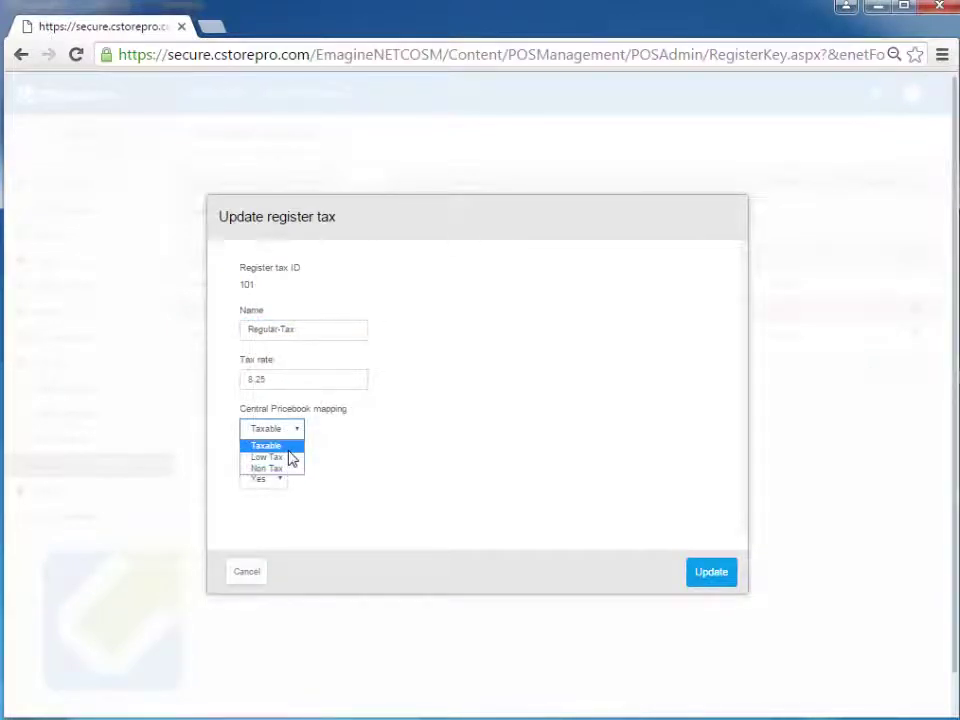
Keep Taxable as the 101 Regular-Tax central pricebook mapping and save it.
click(266, 445)
click(711, 578)
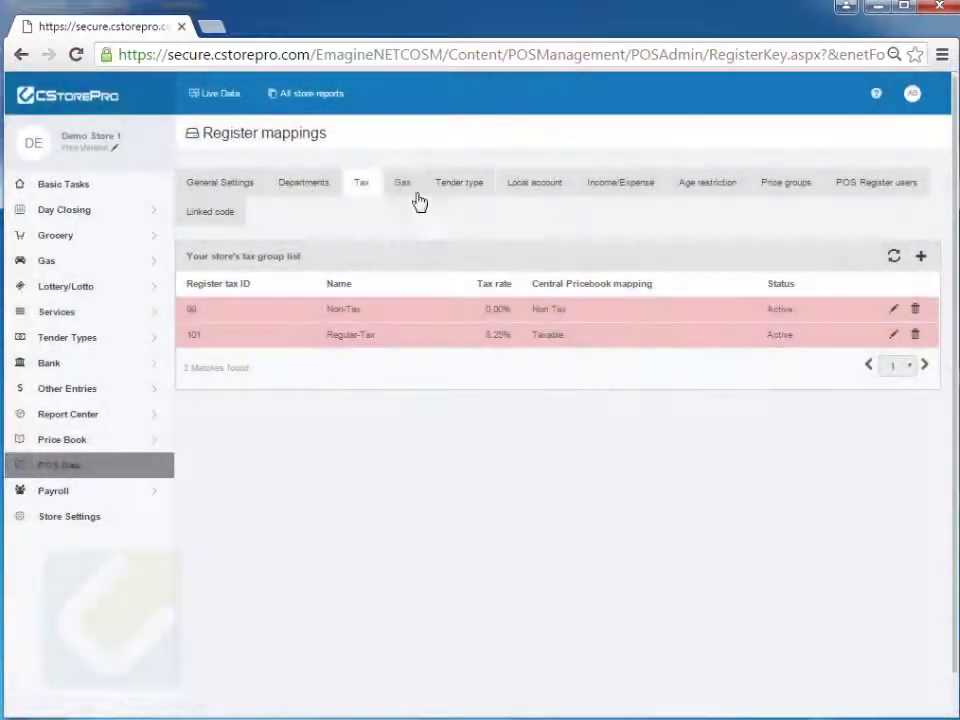
click(400, 186)
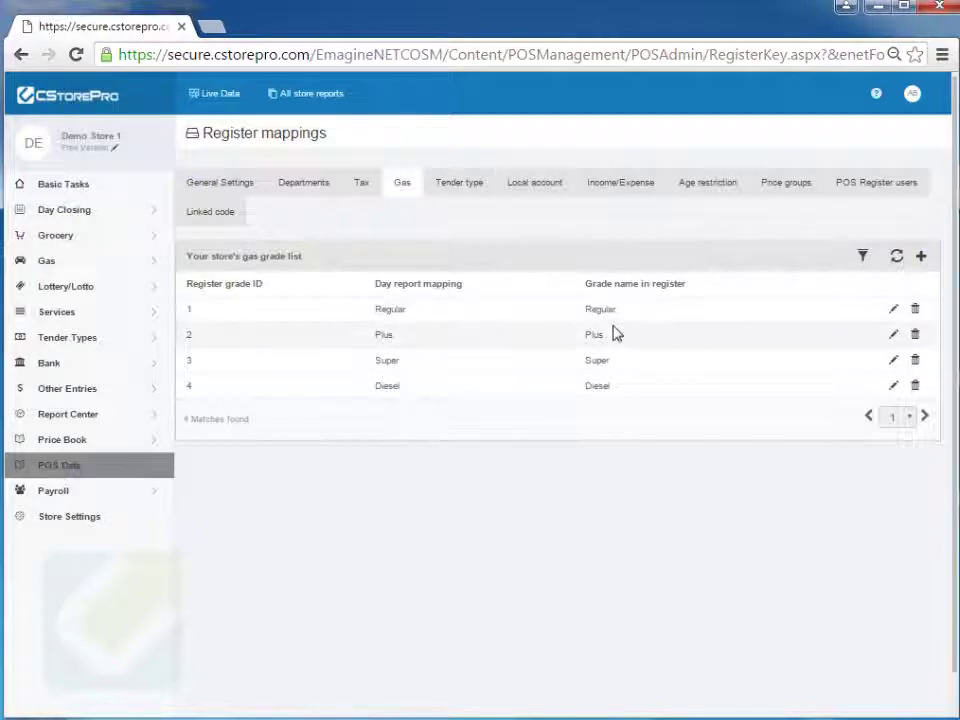
Review the Diesel gas grade mapping without changes, confirming all four grades are mapped.
double_click(389, 310)
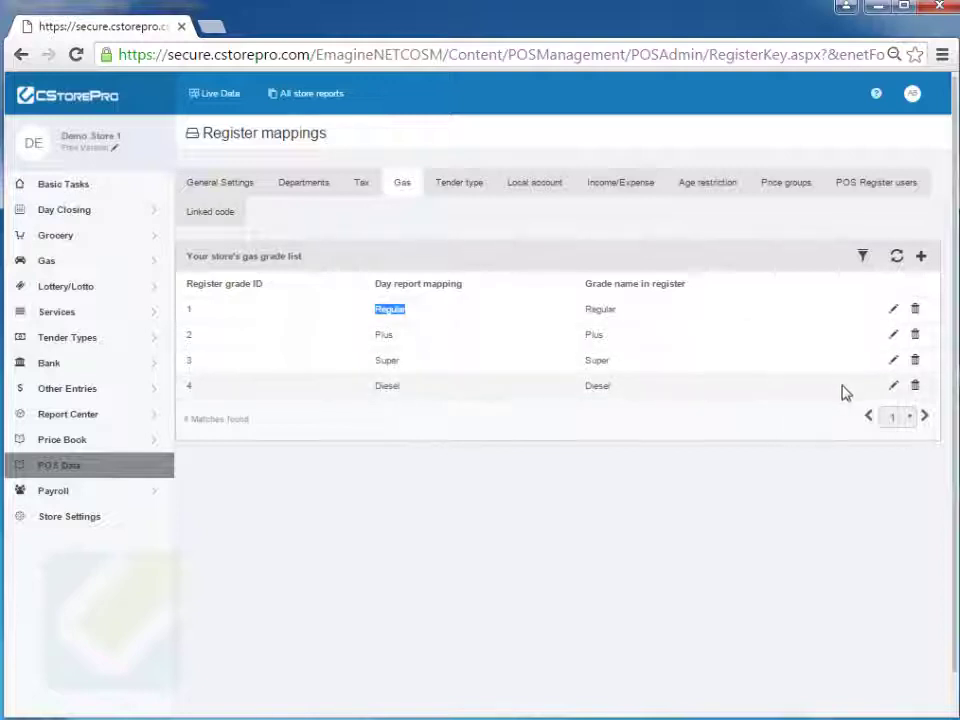
click(893, 393)
click(296, 364)
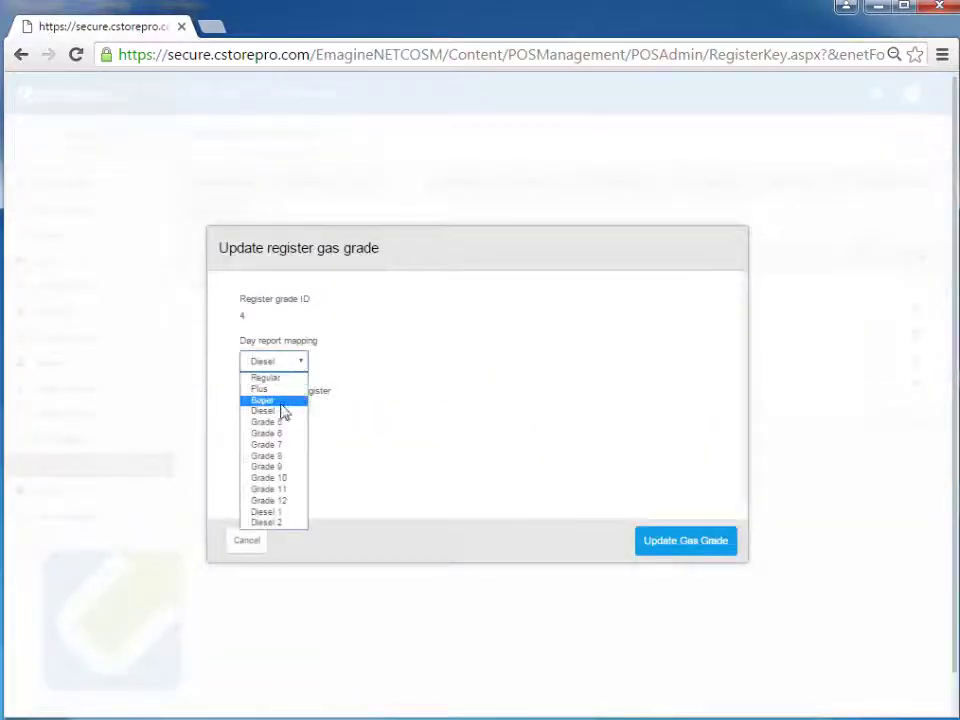
click(512, 397)
click(254, 541)
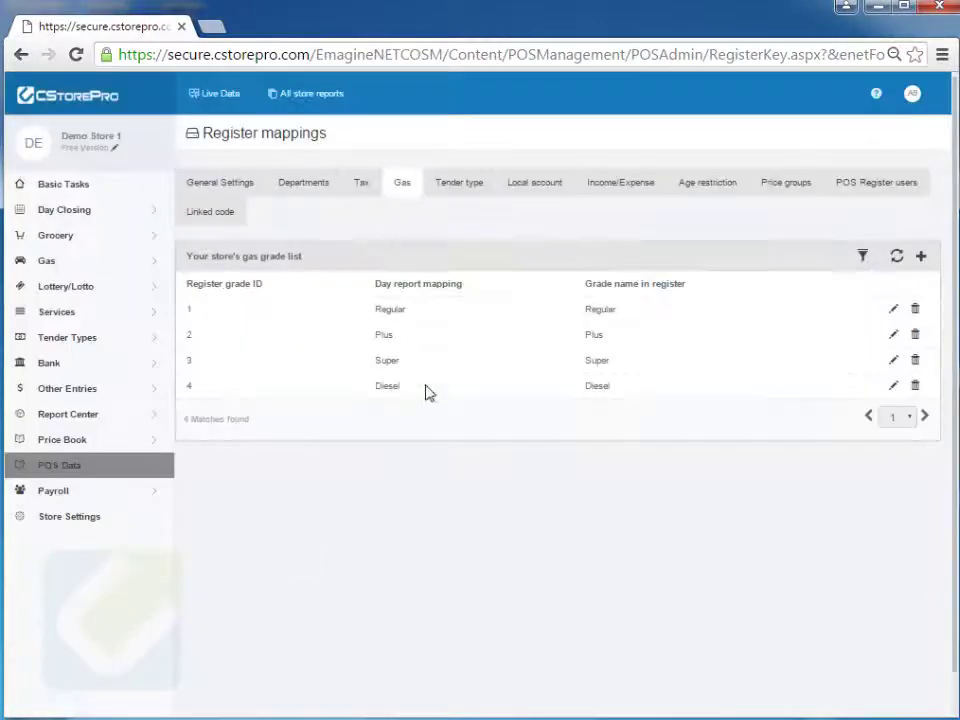
click(452, 198)
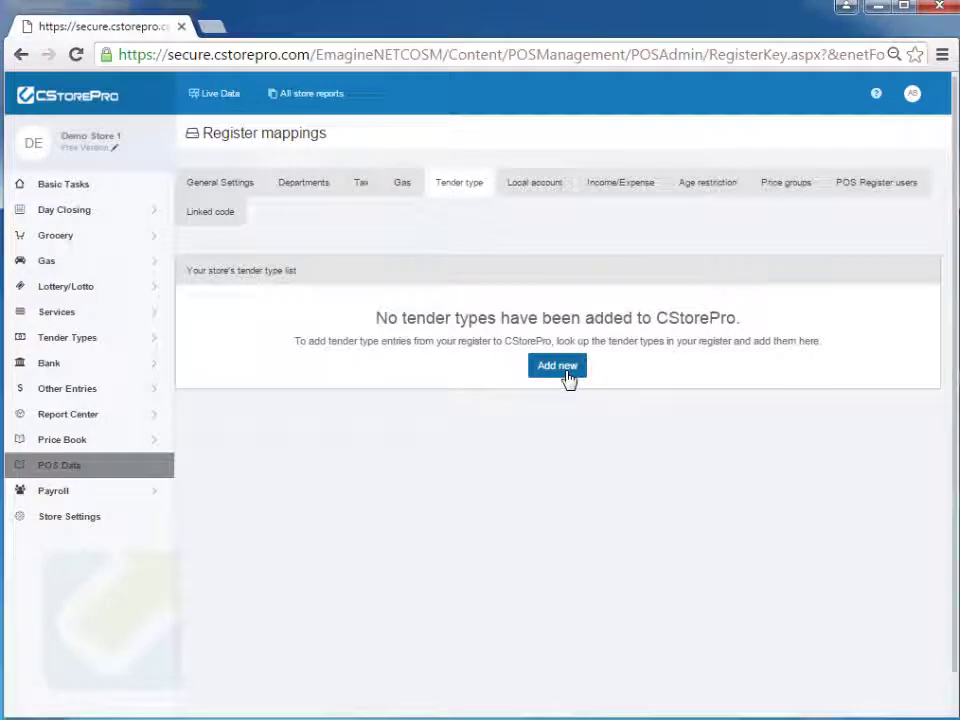
Add register tender type 3 mapped to Credit Cards, then view the Local account mappings.
click(566, 373)
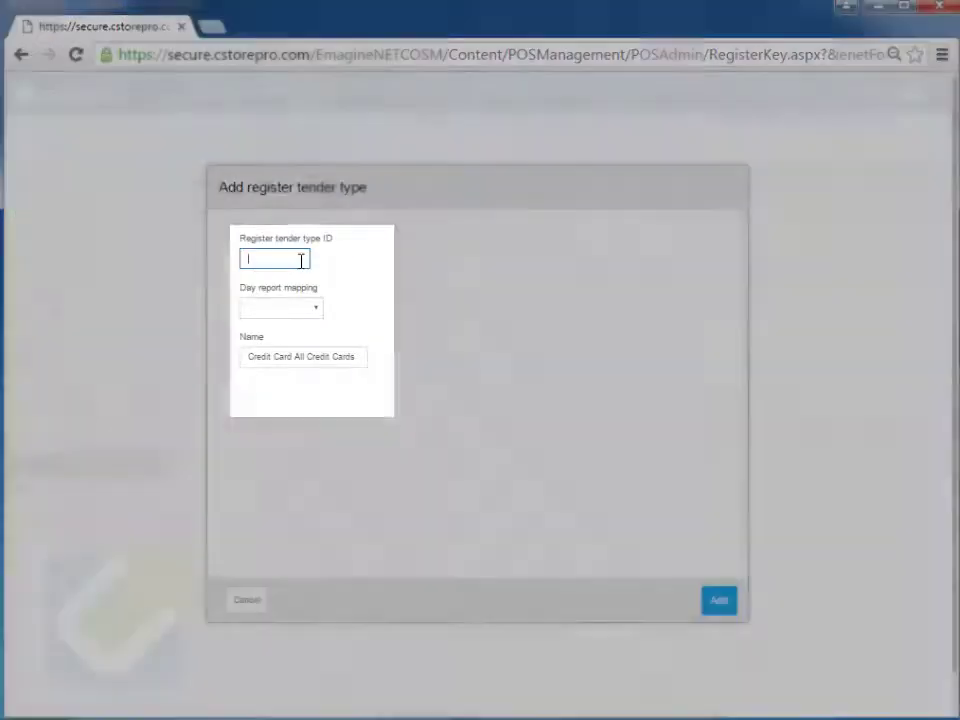
click(298, 259)
click(302, 304)
click(294, 313)
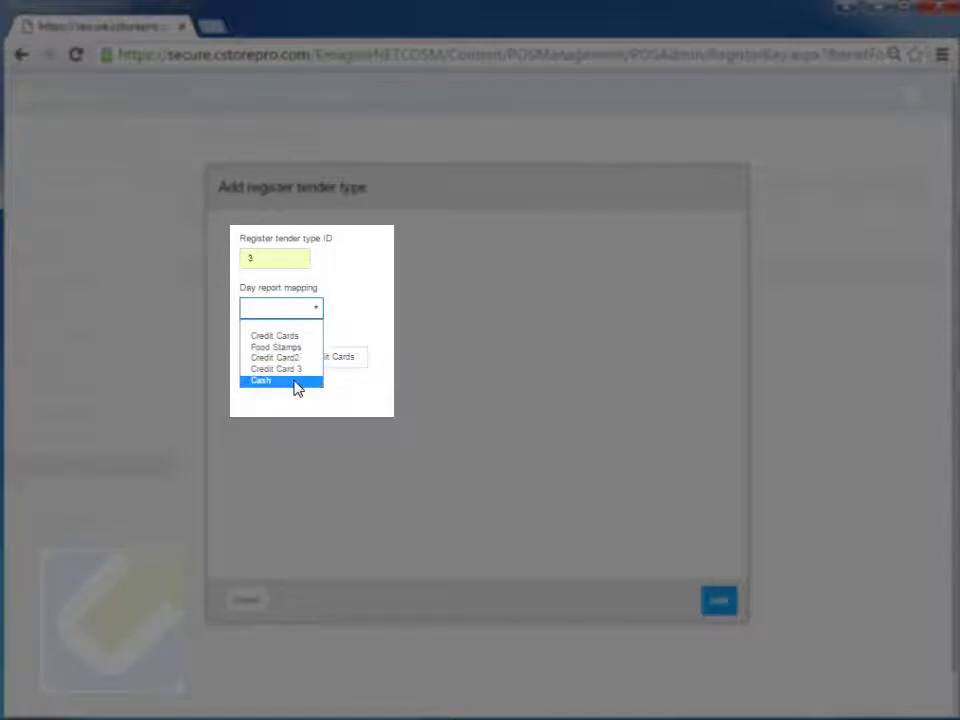
click(300, 334)
click(724, 604)
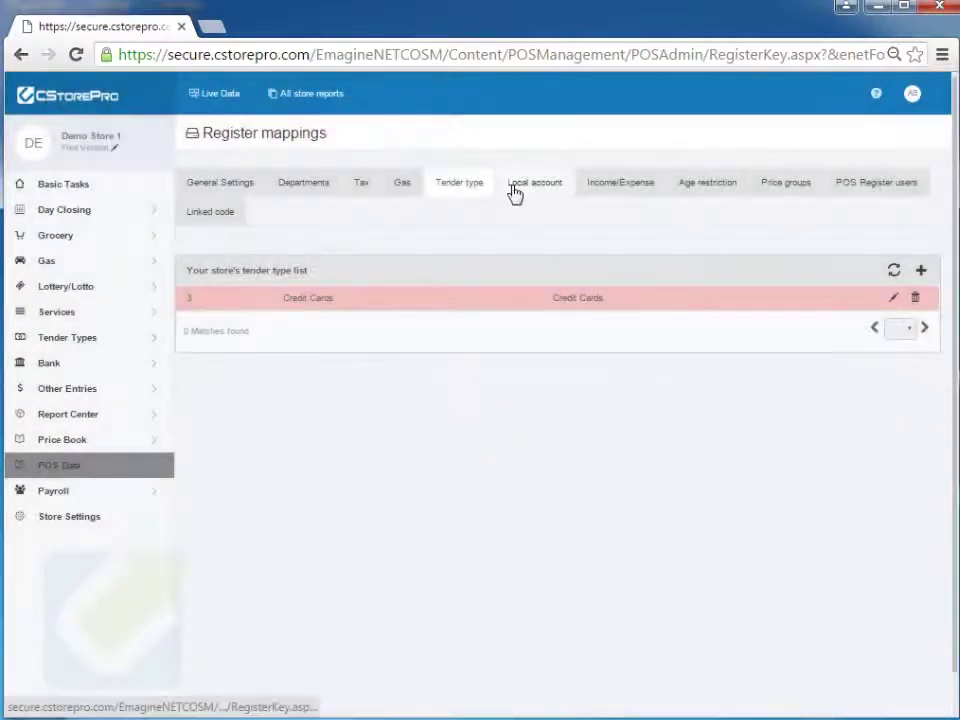
click(515, 192)
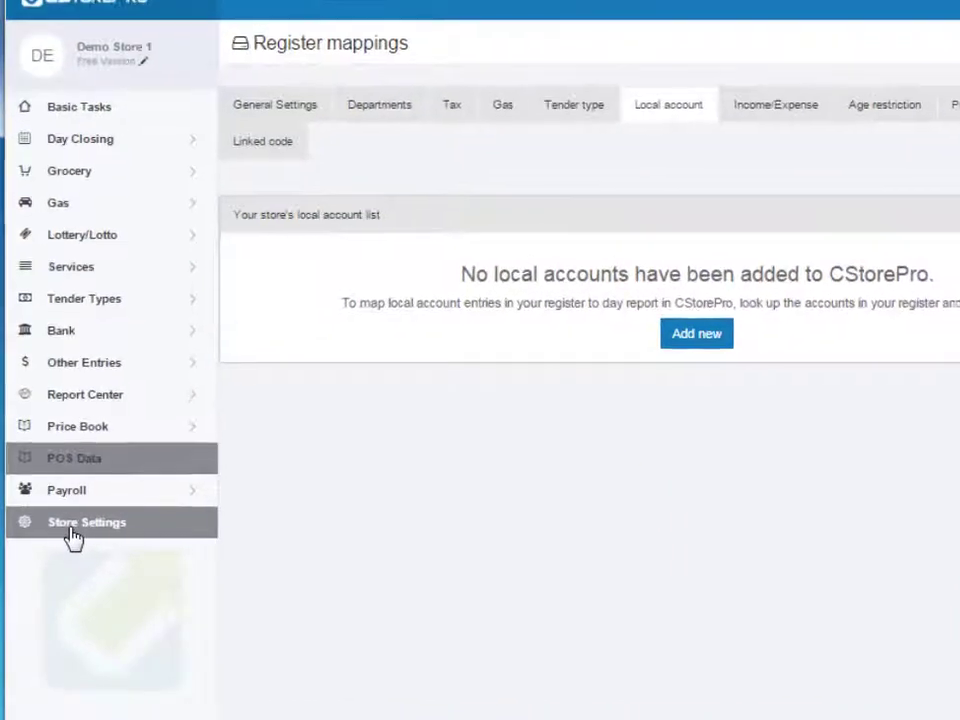
From Store Settings, open the pricebook setup options and cancel the other-store pricebook import.
click(72, 537)
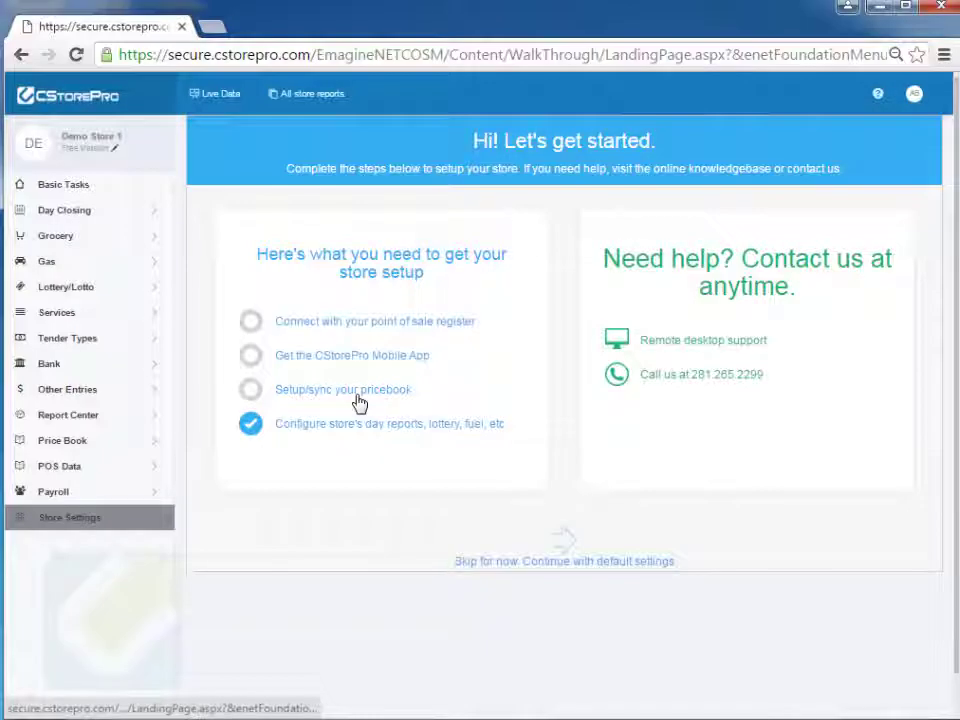
click(356, 396)
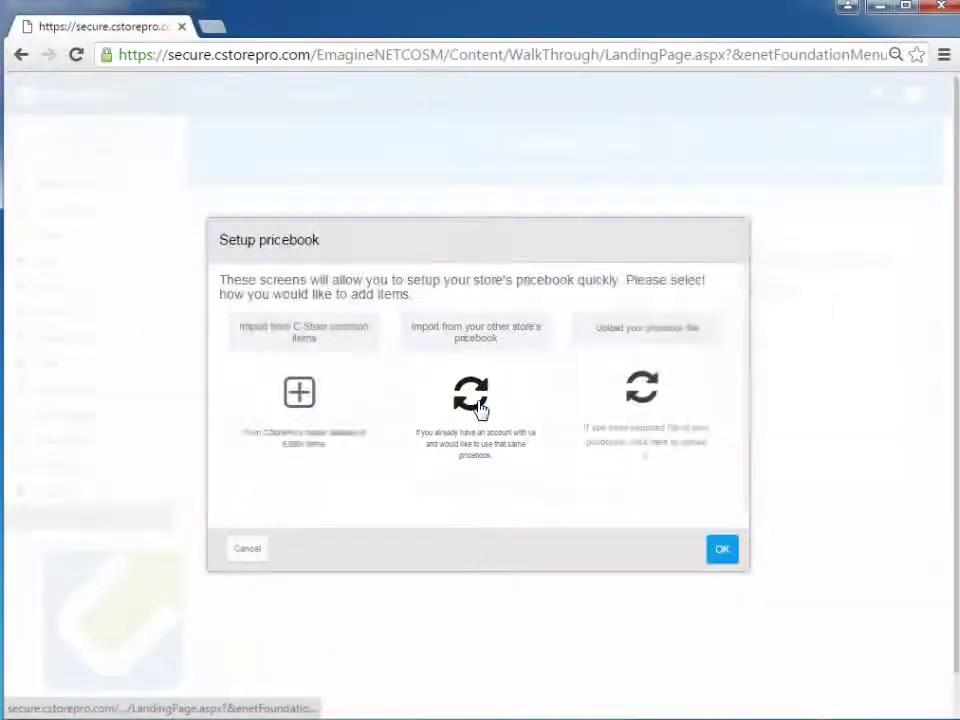
click(478, 410)
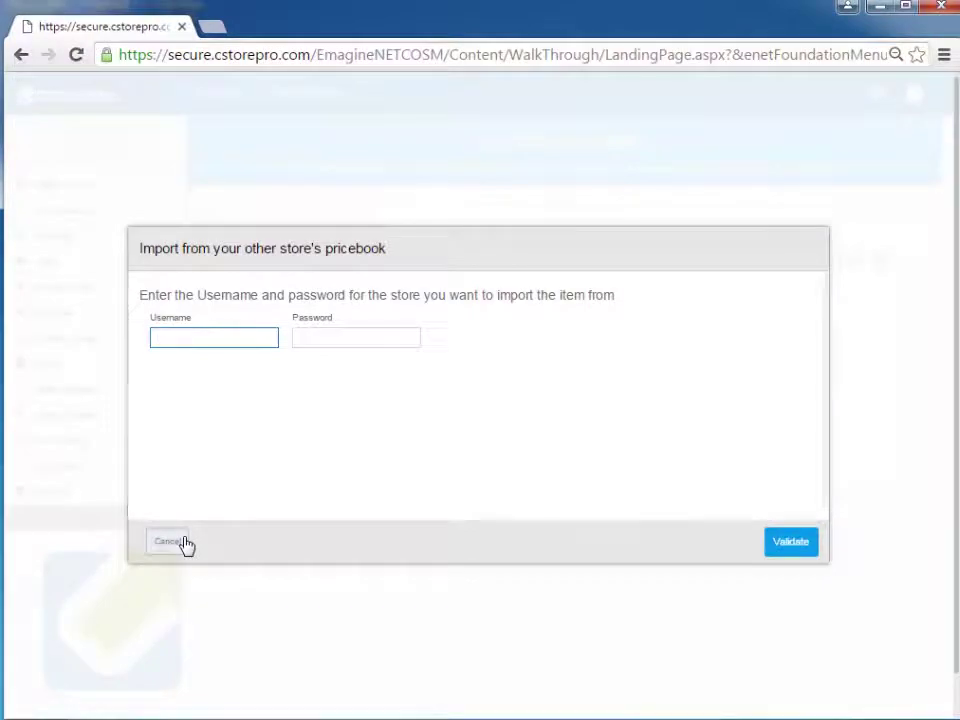
click(185, 543)
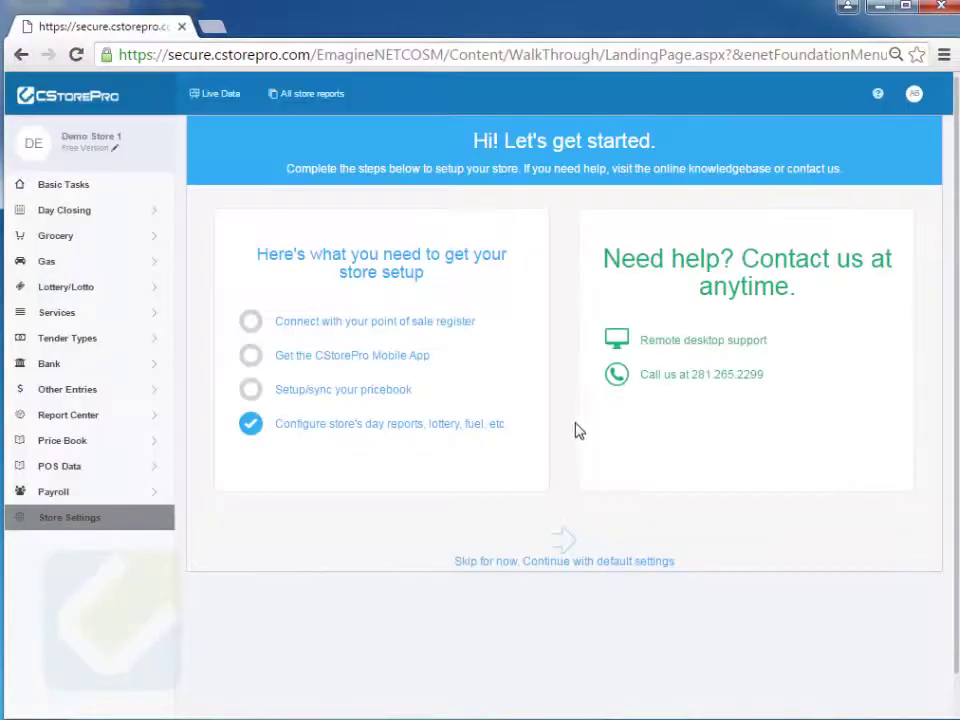
Open the CStorePro Standard Pricebook Format workbook and review its columns from A through K.
click(384, 403)
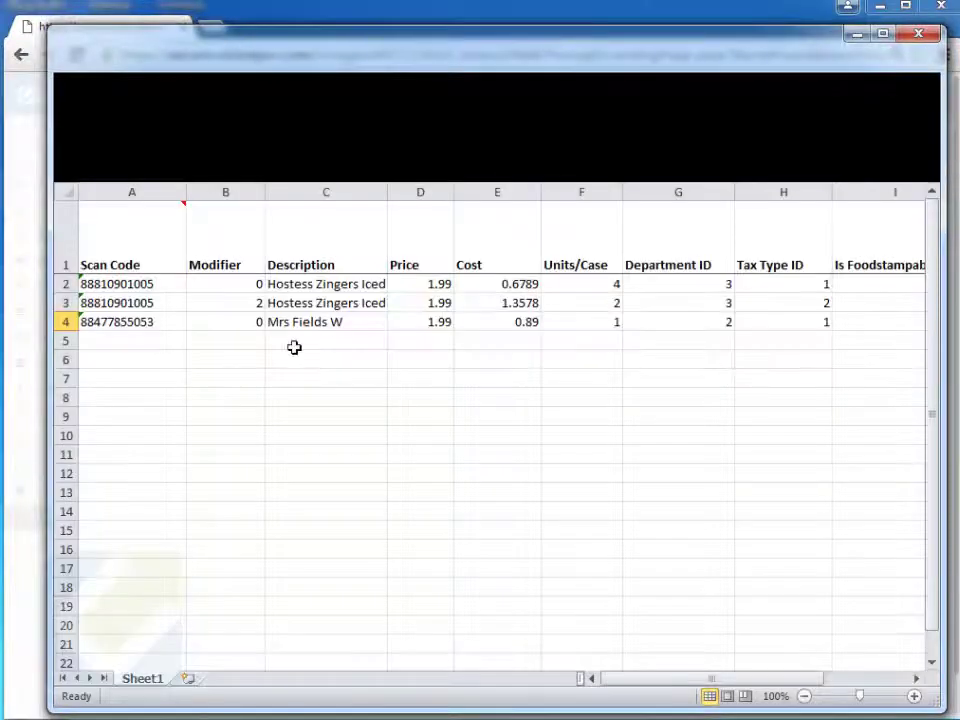
mouse_move(125, 257)
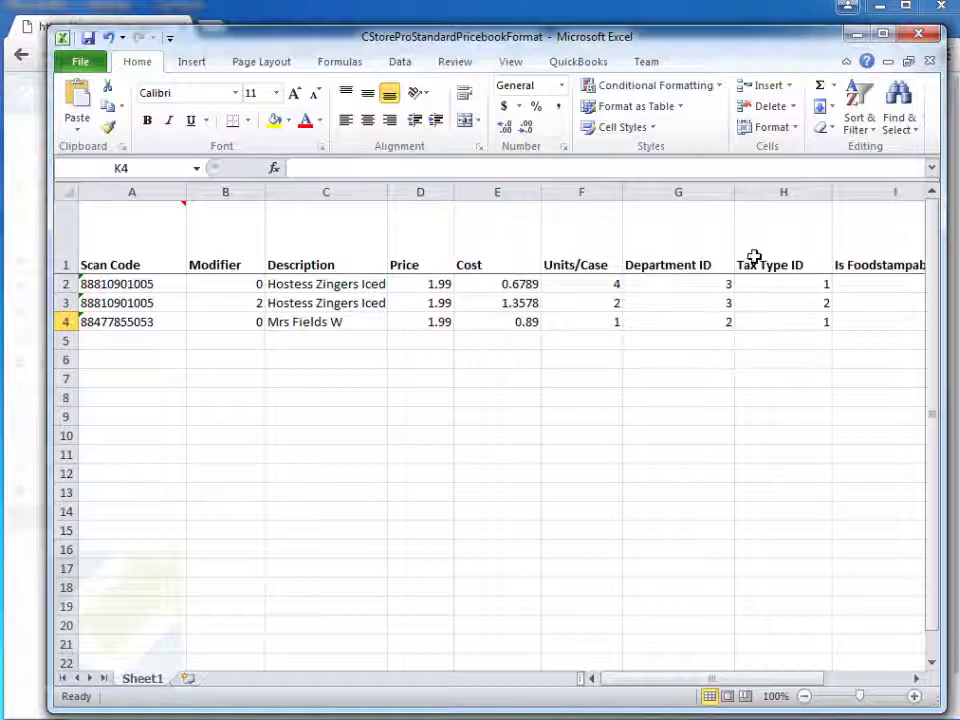
drag(712, 679, 765, 688)
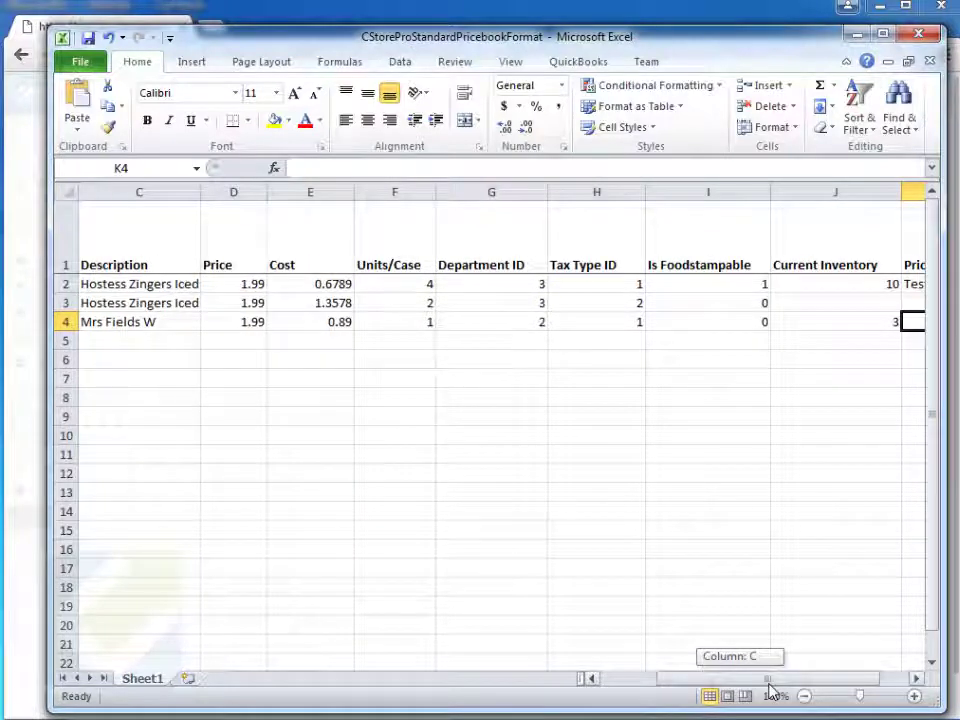
drag(770, 690, 795, 693)
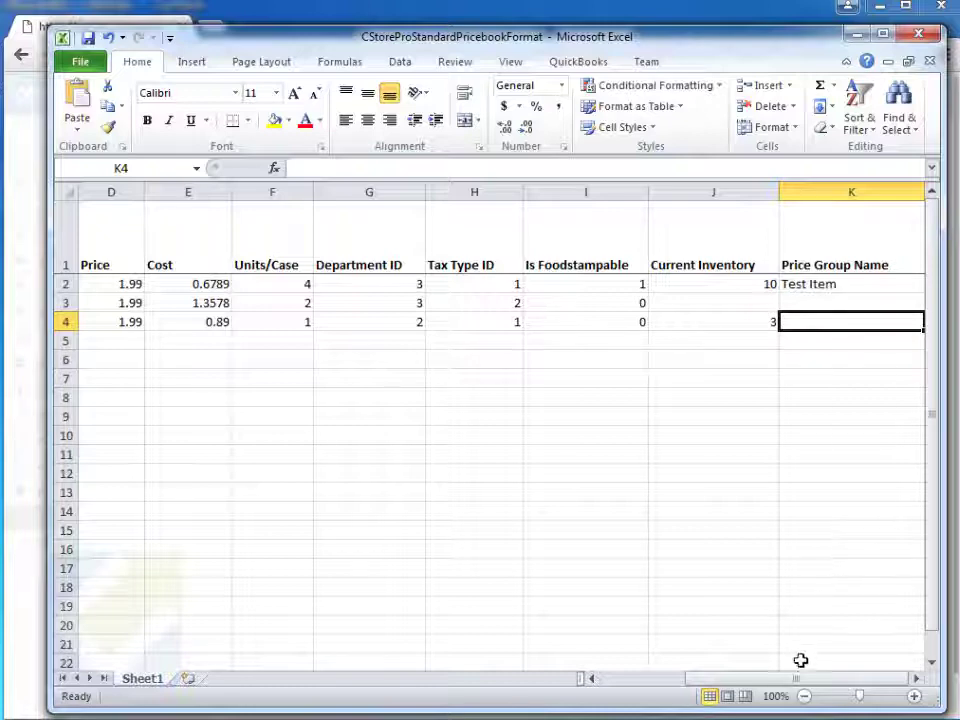
drag(797, 679, 550, 695)
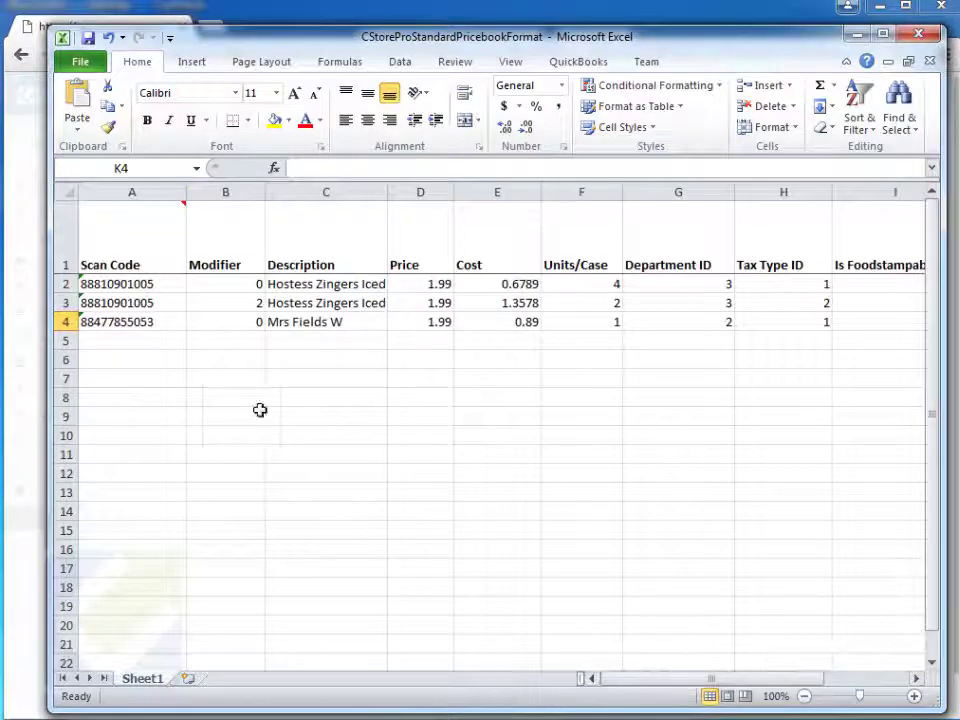
Enter Tax Type IDs 101, 99 and 101 in cells H2 to H4.
click(805, 289)
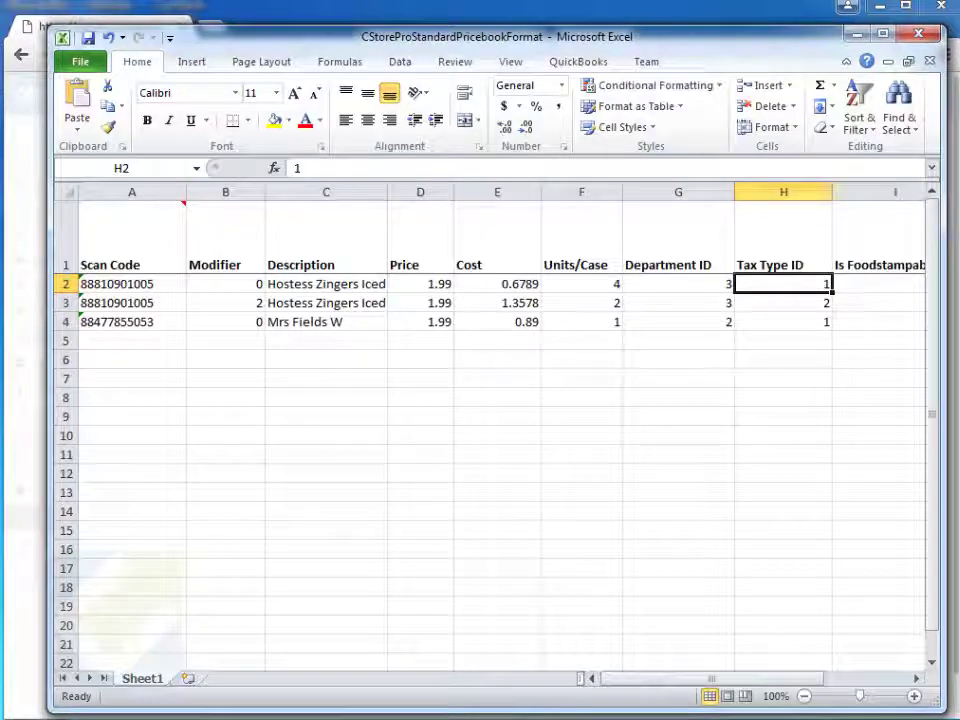
text(101)
key(Return)
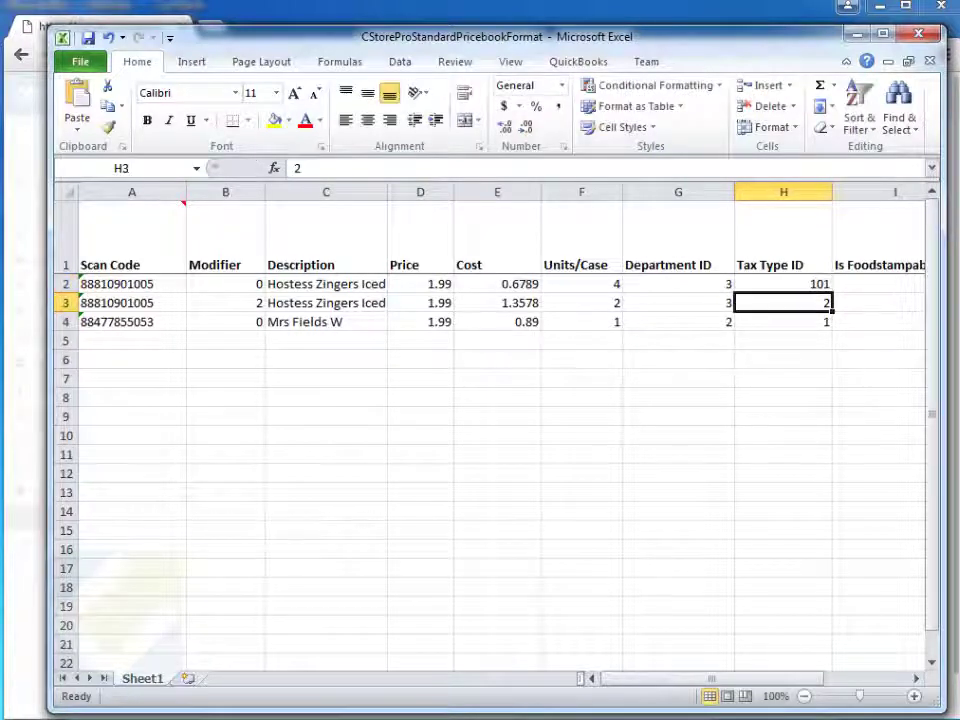
text(99)
key(Return)
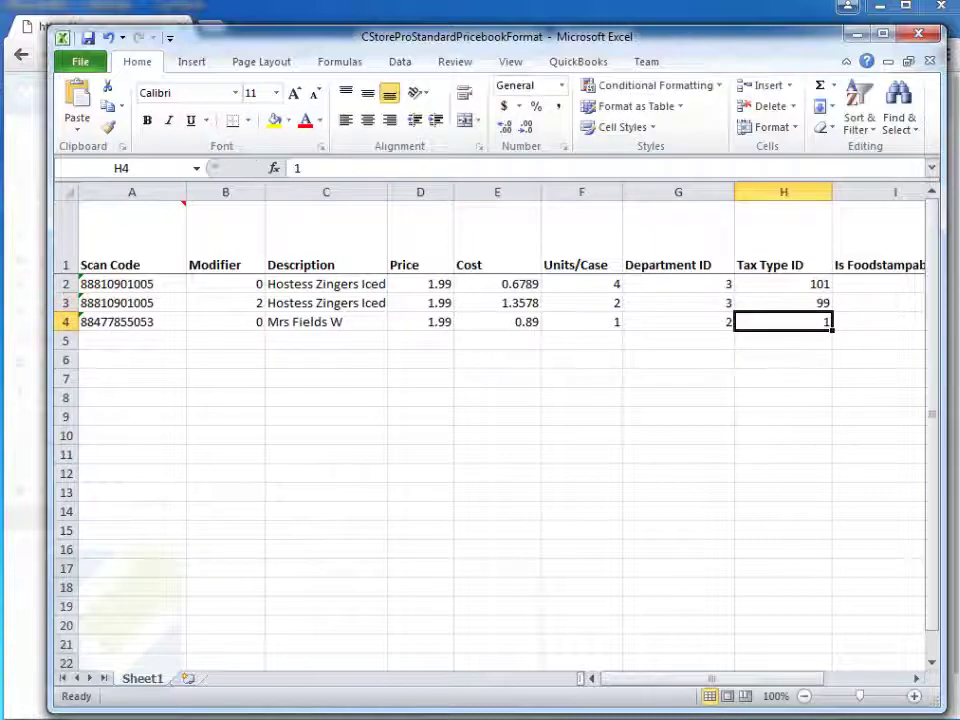
text(101)
key(Return)
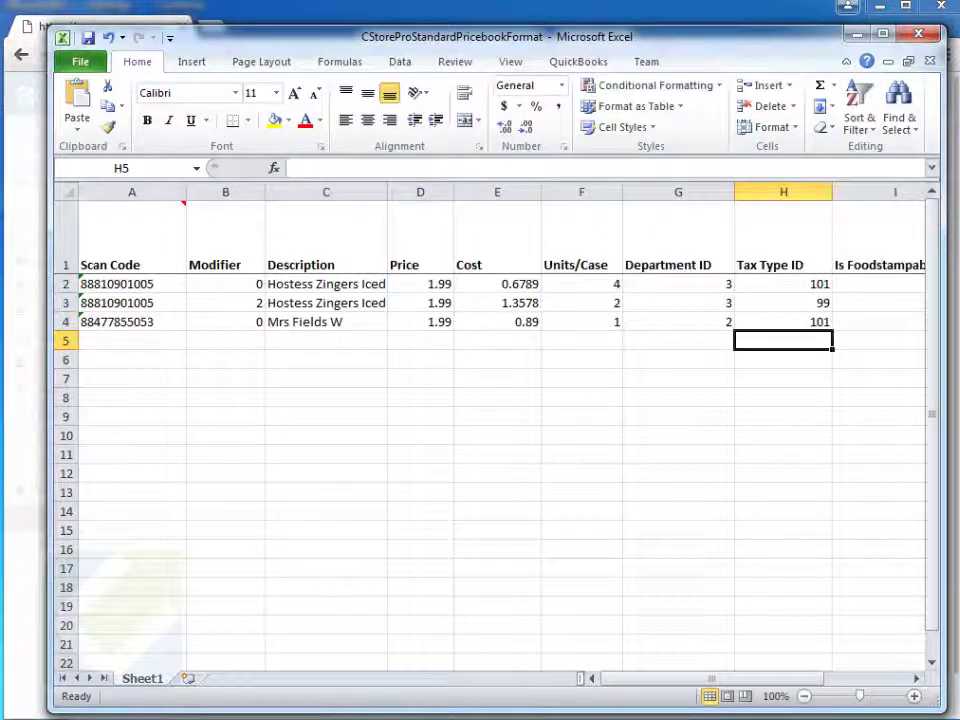
Set Department ID 200 in G2 and G3 for both Hostess Zingers rows.
click(729, 287)
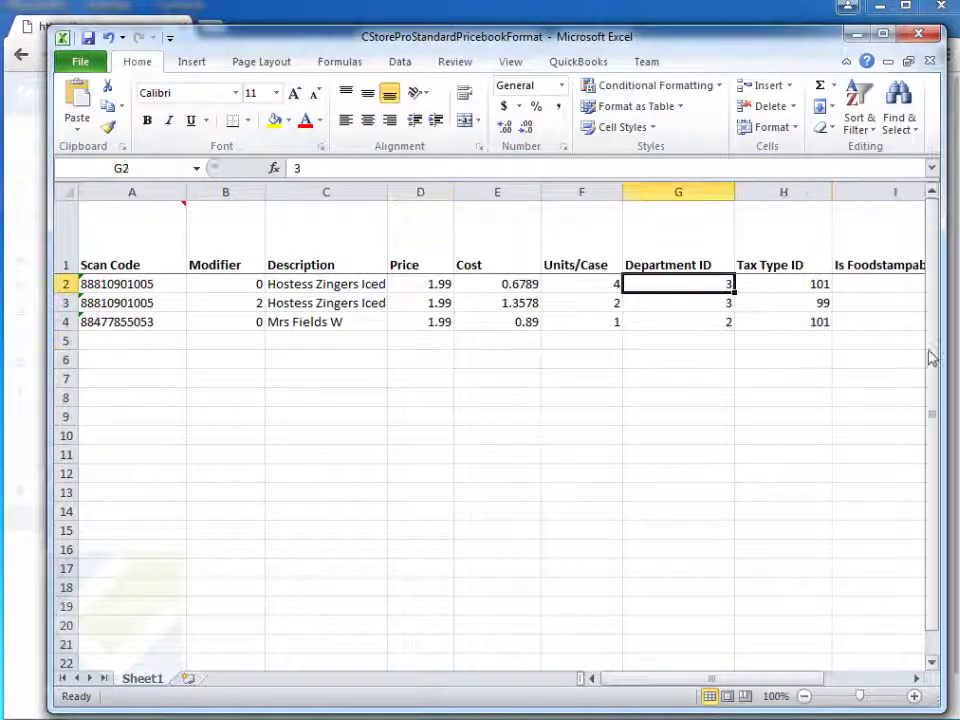
text(200)
key(Return)
text(200)
key(Return)
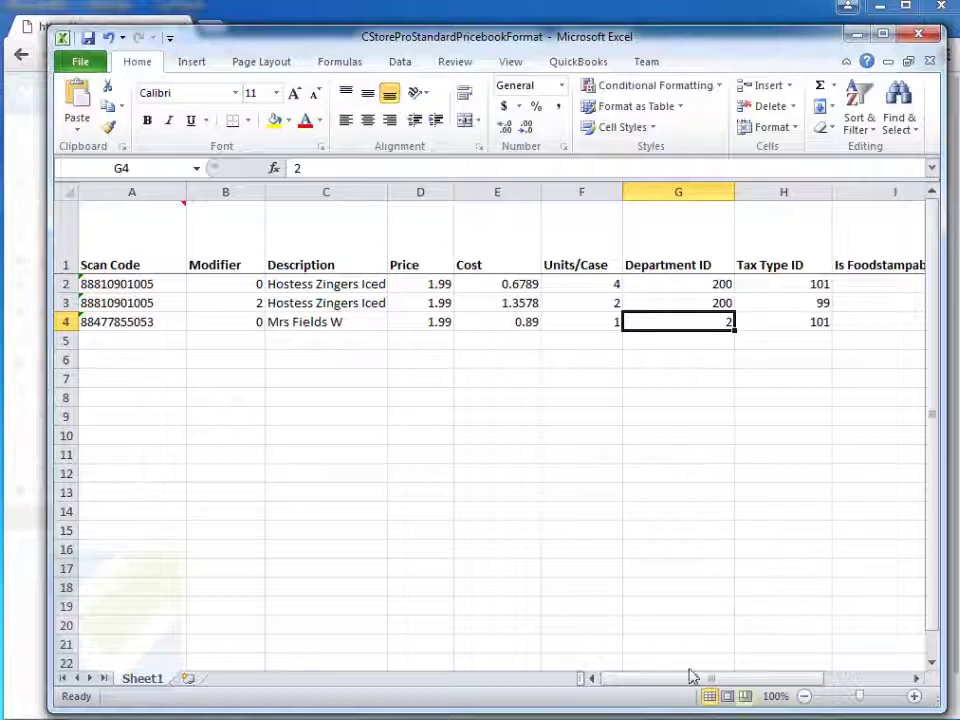
Save the pricebook as 'test2' in CSV (Comma delimited) format, keeping the CSV format.
click(85, 62)
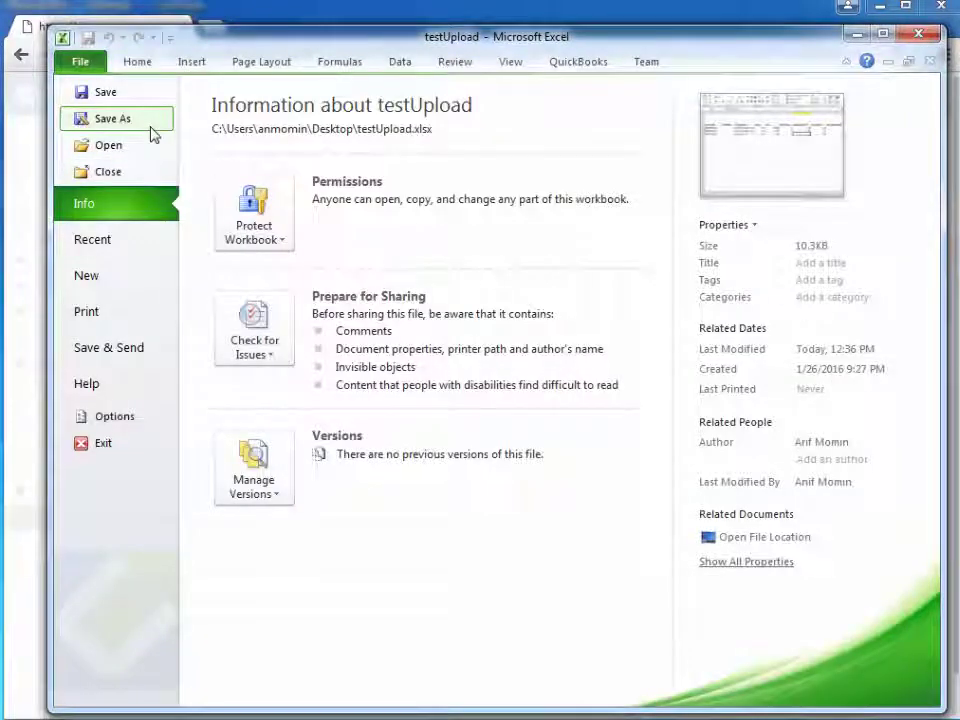
click(152, 134)
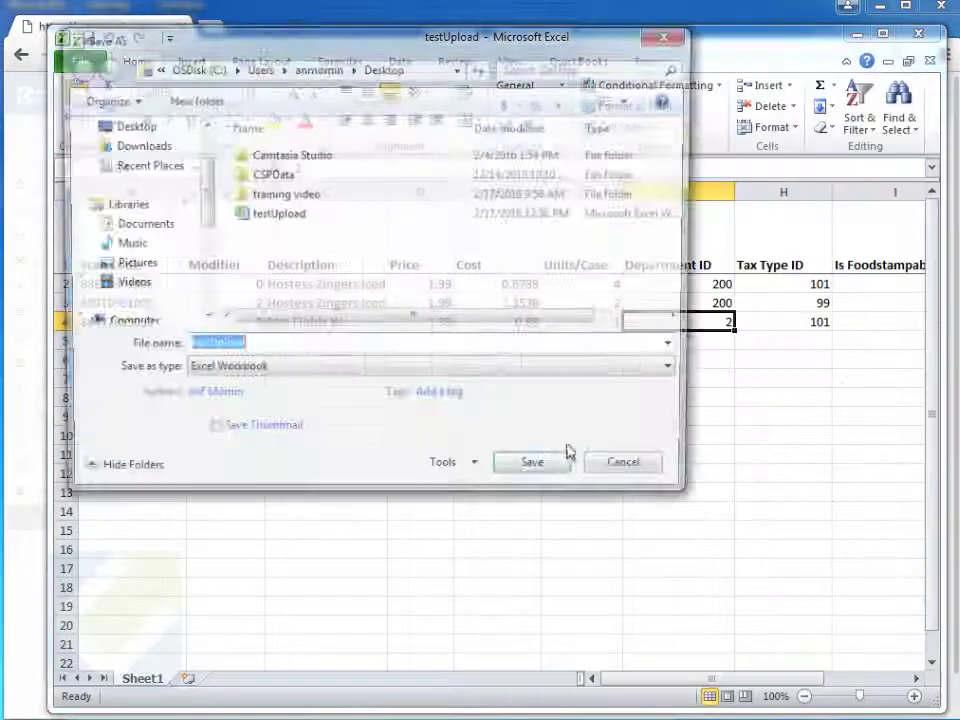
click(437, 374)
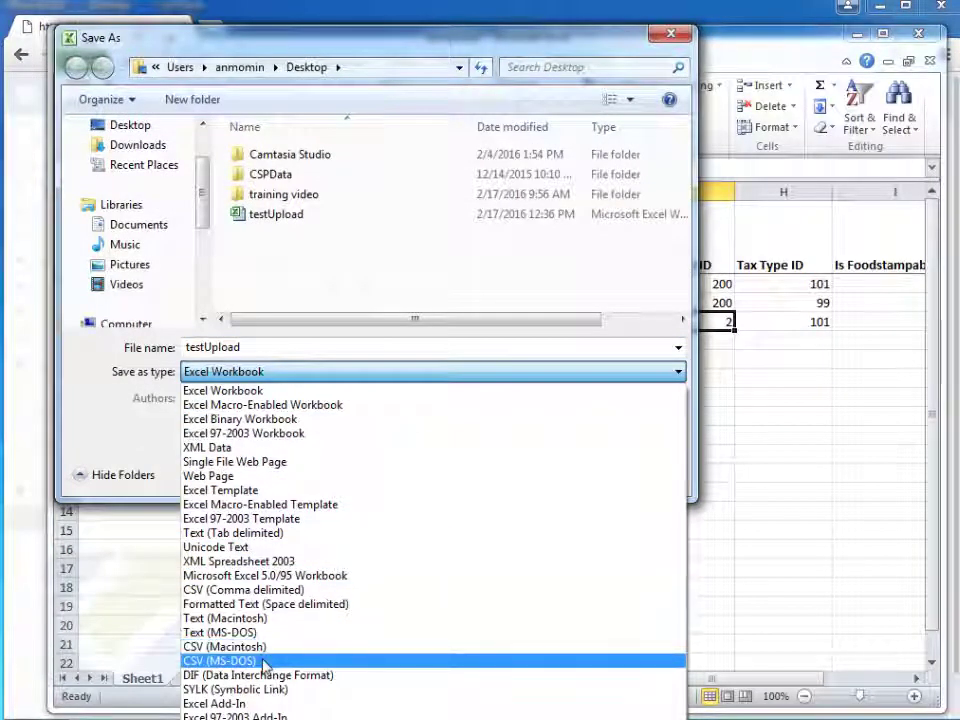
click(252, 590)
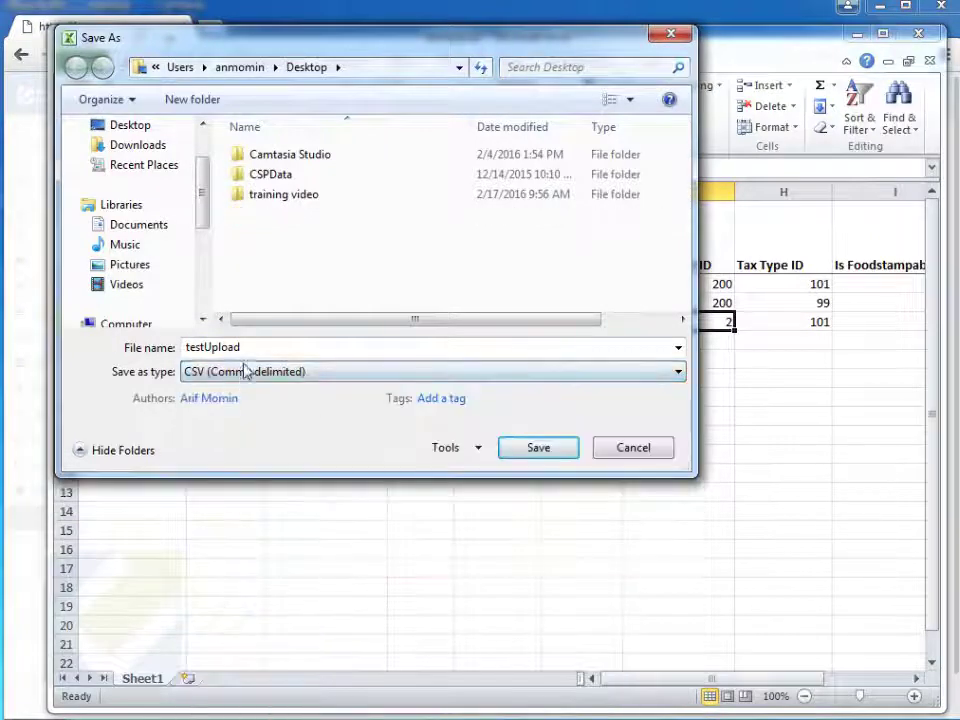
click(260, 346)
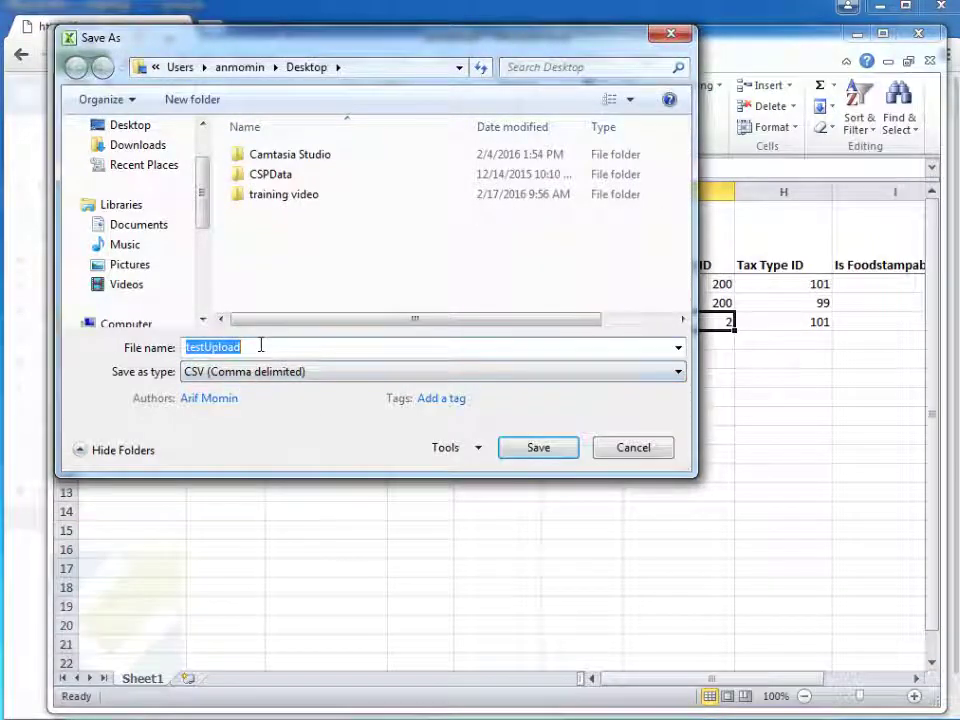
text(test2)
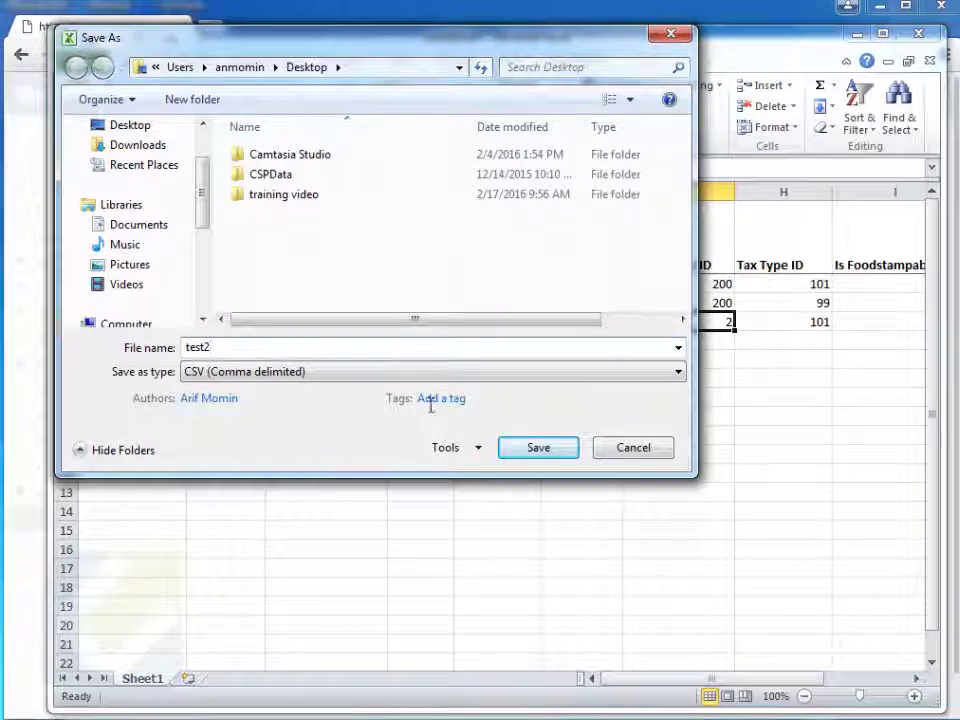
click(527, 450)
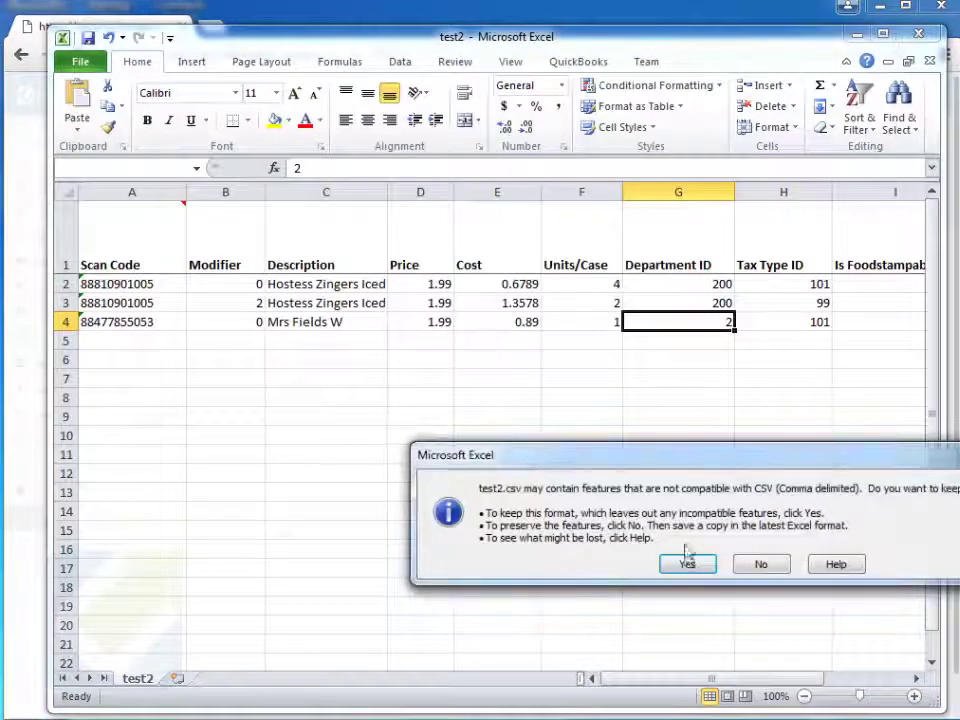
click(693, 566)
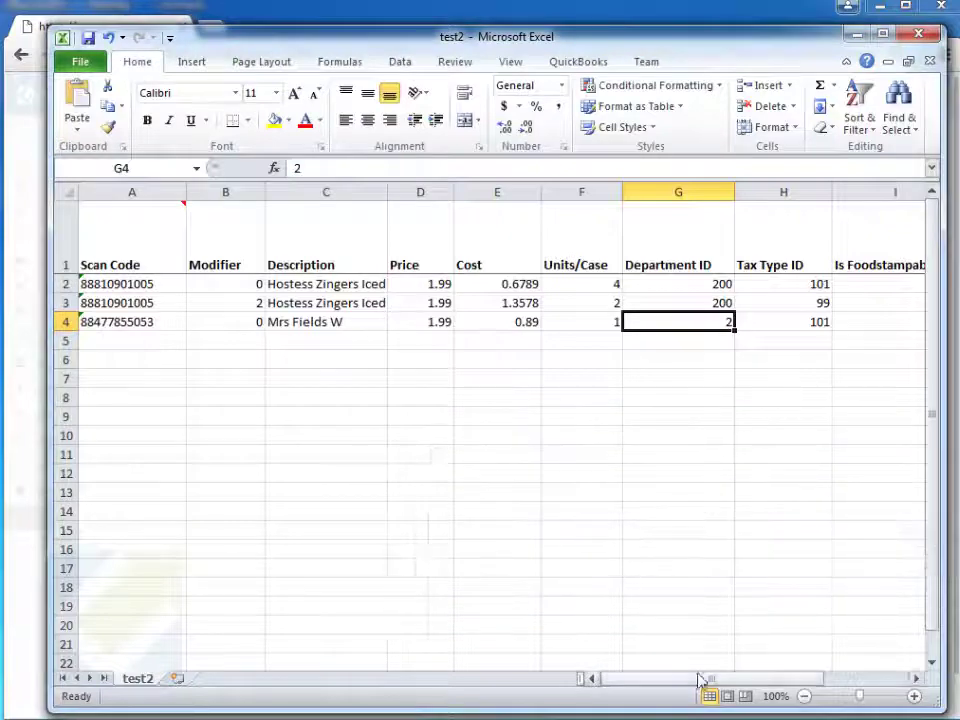
Upload the test2 CSV from the Desktop as the CStorePro pricebook file.
click(854, 36)
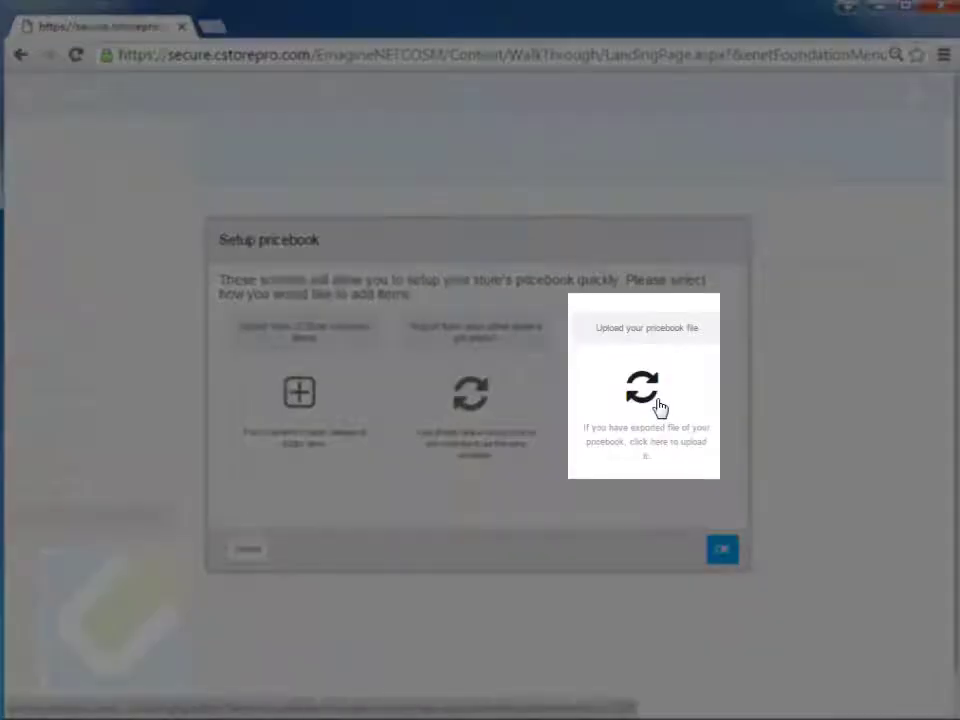
click(658, 406)
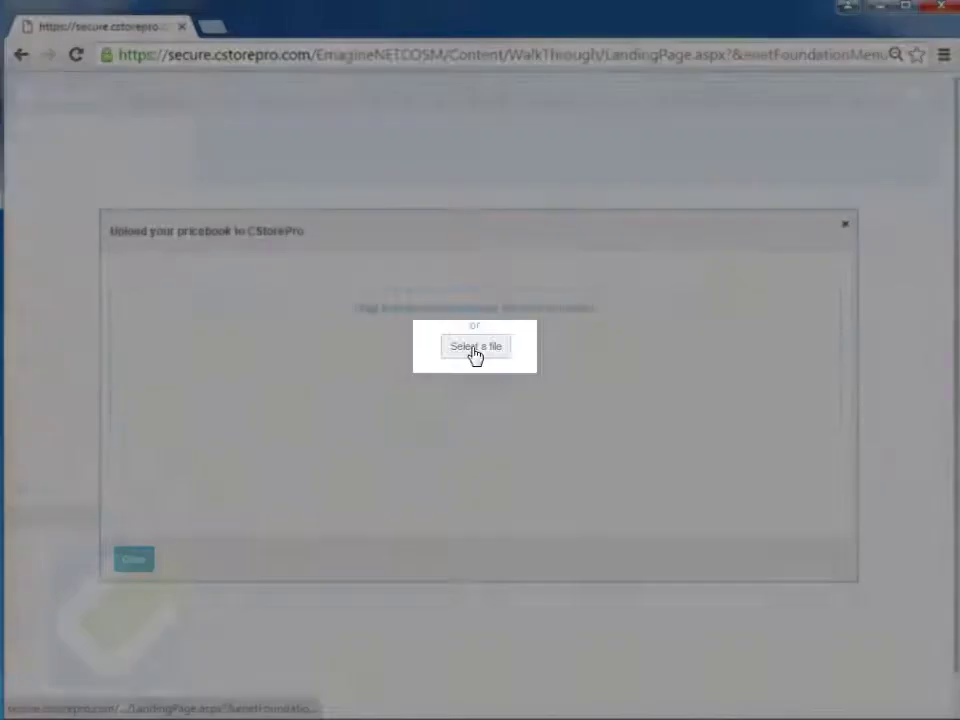
click(475, 347)
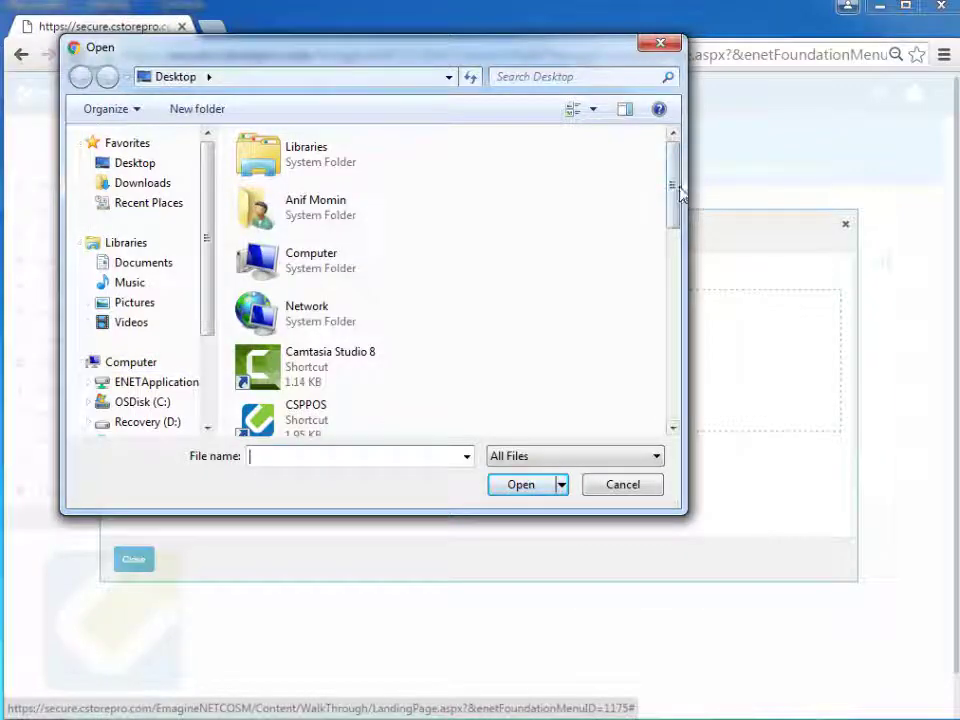
drag(677, 189, 647, 407)
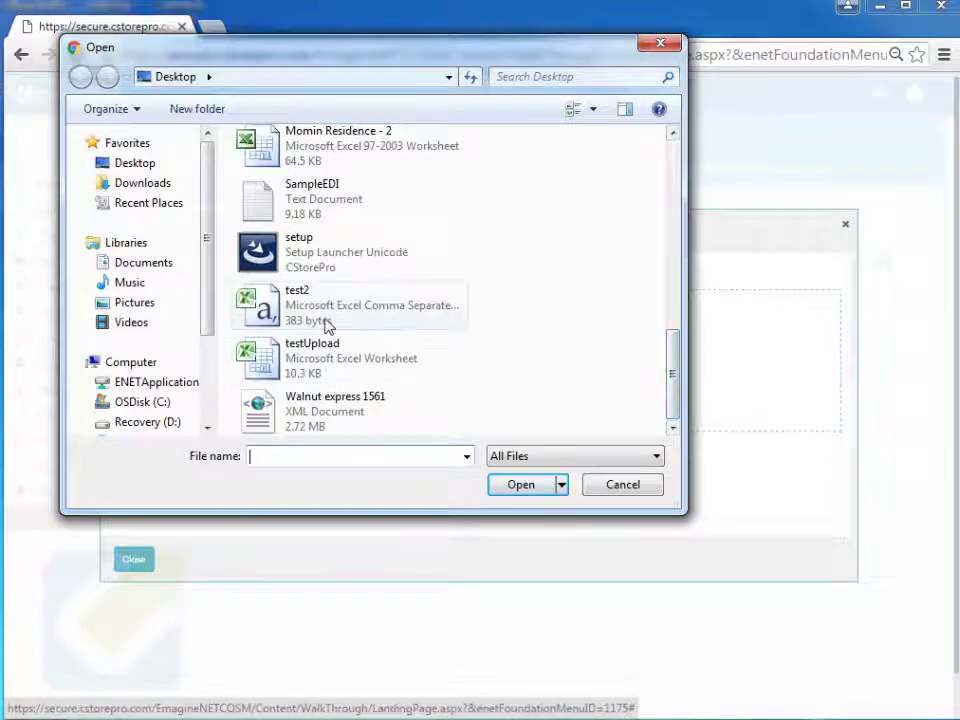
click(297, 321)
click(520, 484)
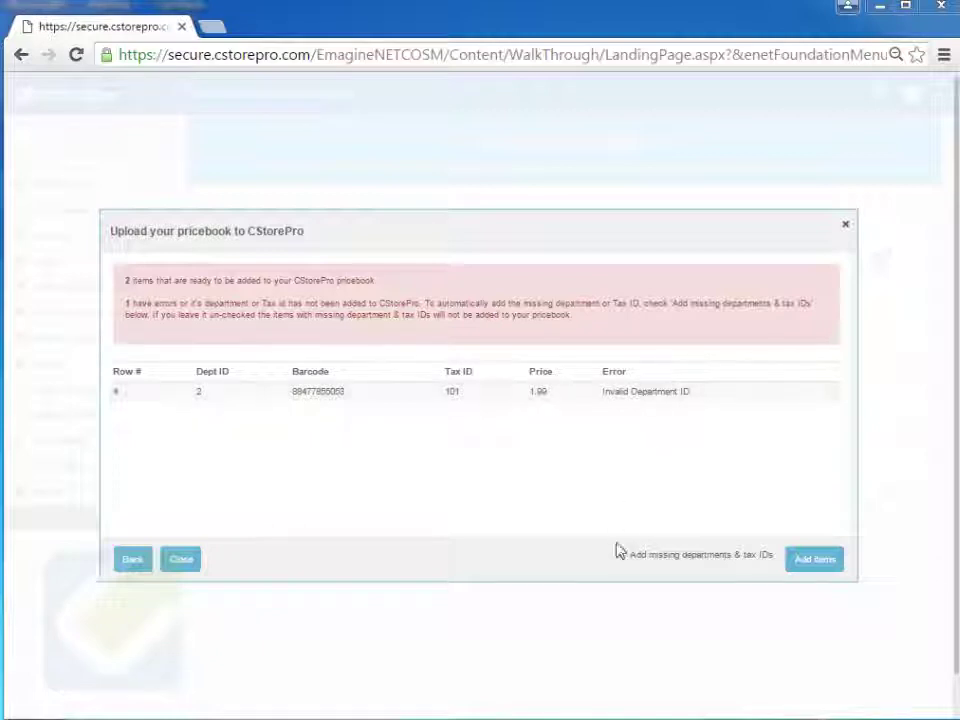
Add the checked items with 'Add missing departments & tax IDs' enabled, then close the confirmation.
click(620, 557)
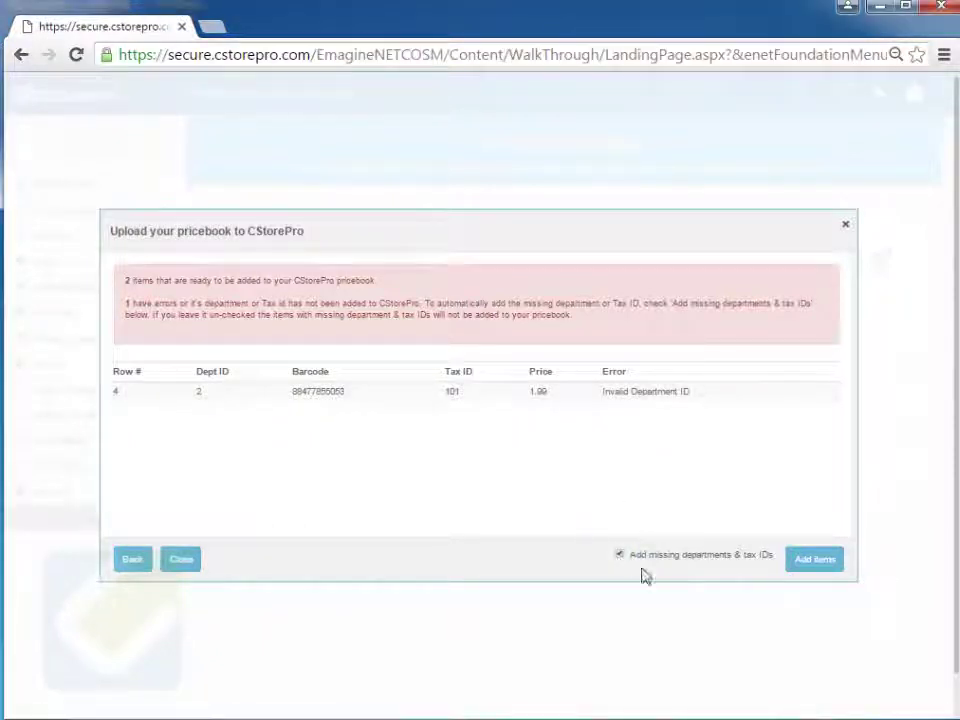
click(812, 561)
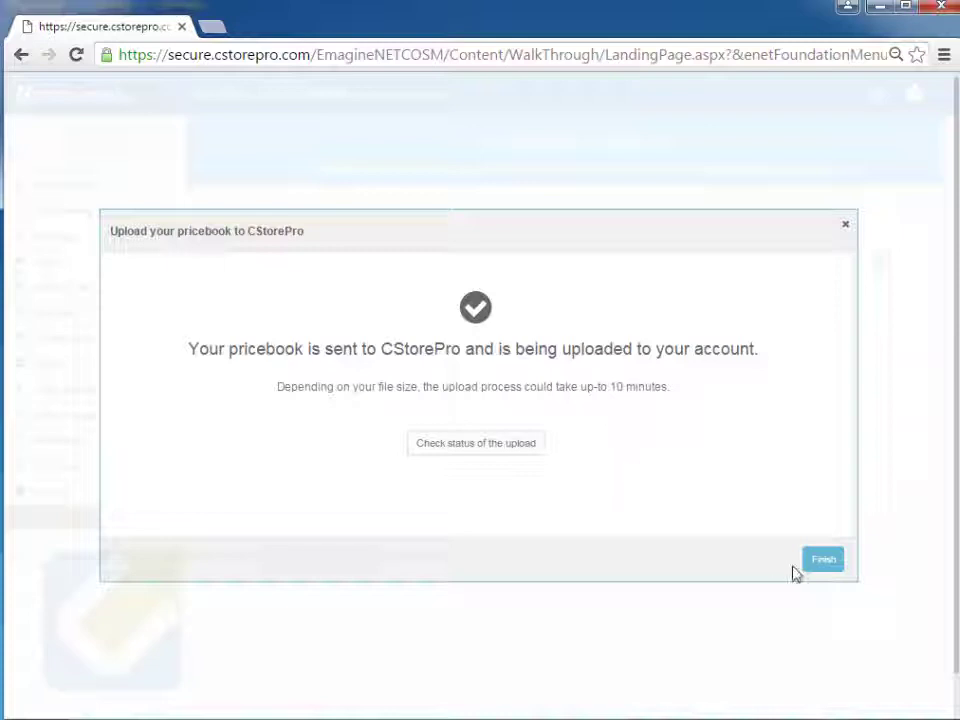
click(826, 562)
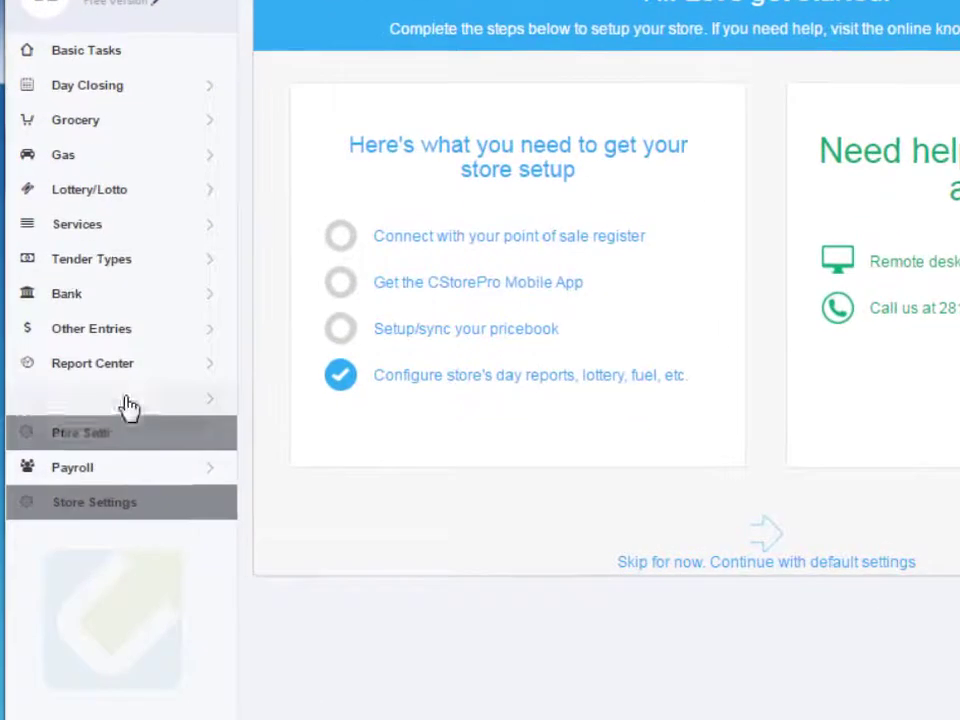
Open Price Book > Items to list the imported Hostess Zingers and Mrs Fields items.
mouse_move(128, 405)
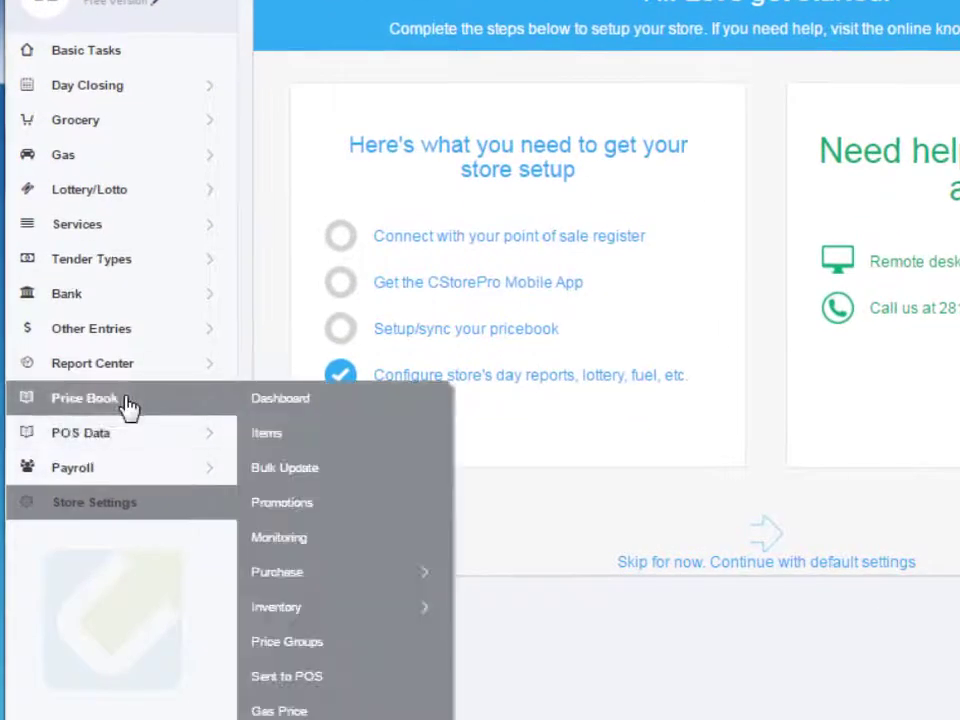
click(257, 435)
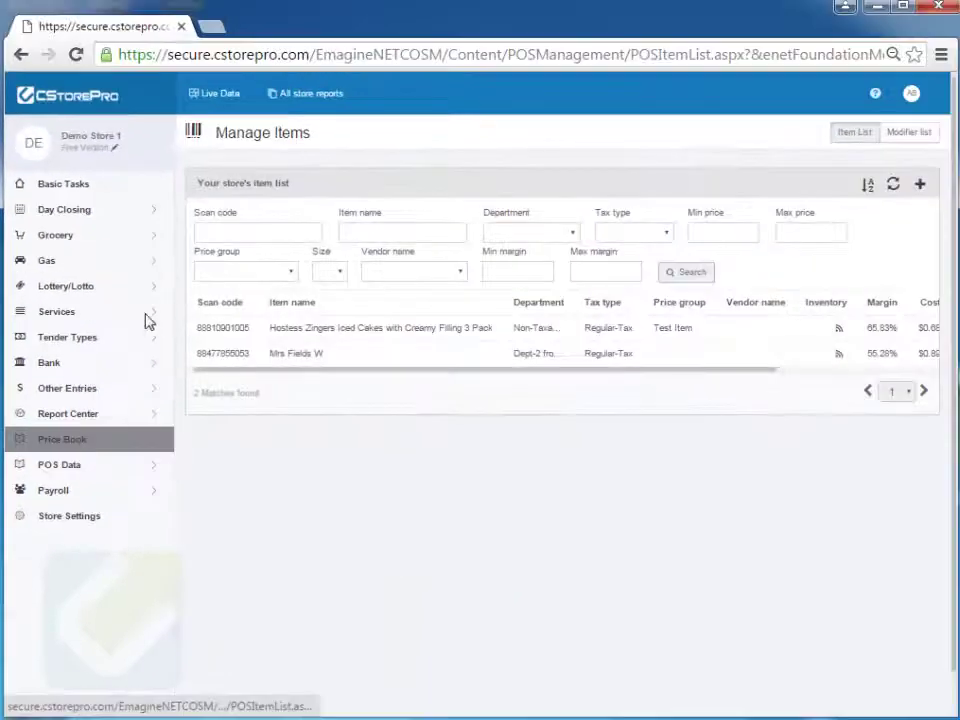